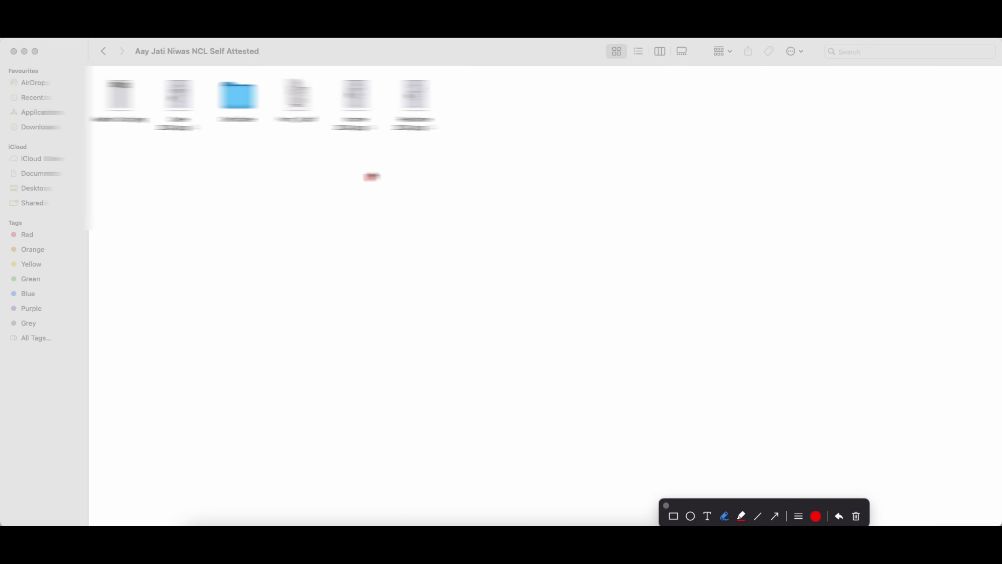
drag(377, 177, 391, 165)
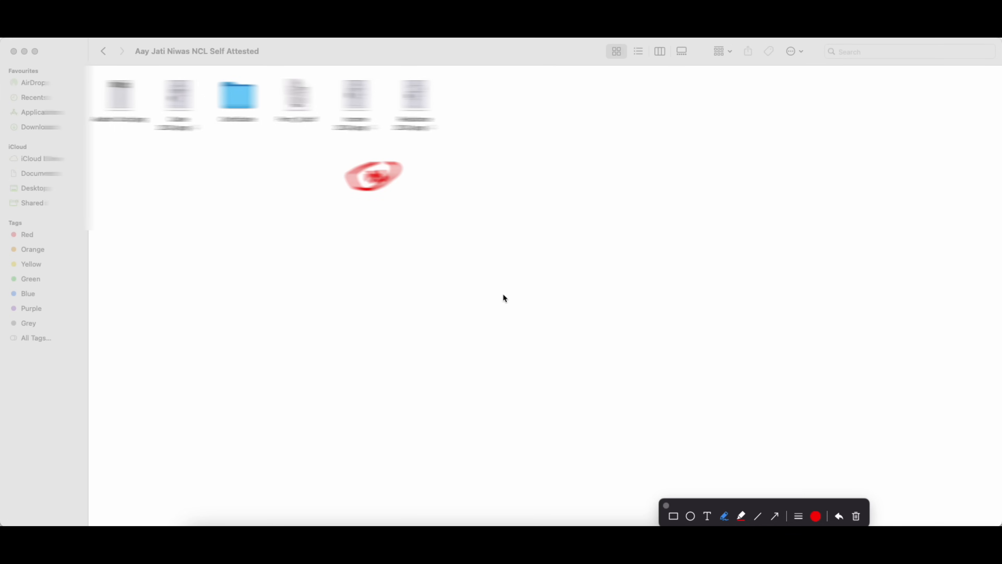
click(667, 505)
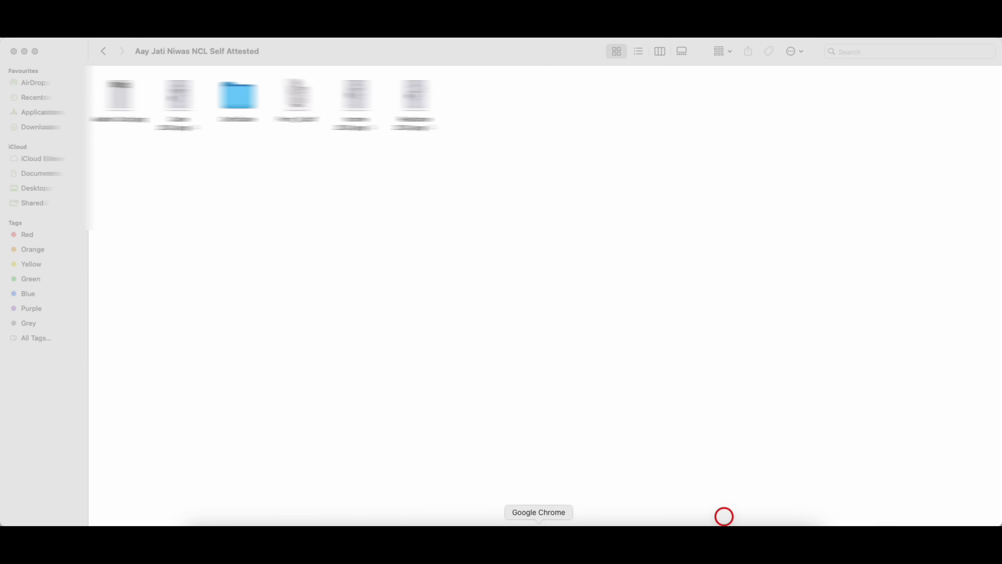
Switch to Google Chrome and open the अंचल स्तर पर application form for the non-creamy layer certificate for Bihar government purposes
click(539, 522)
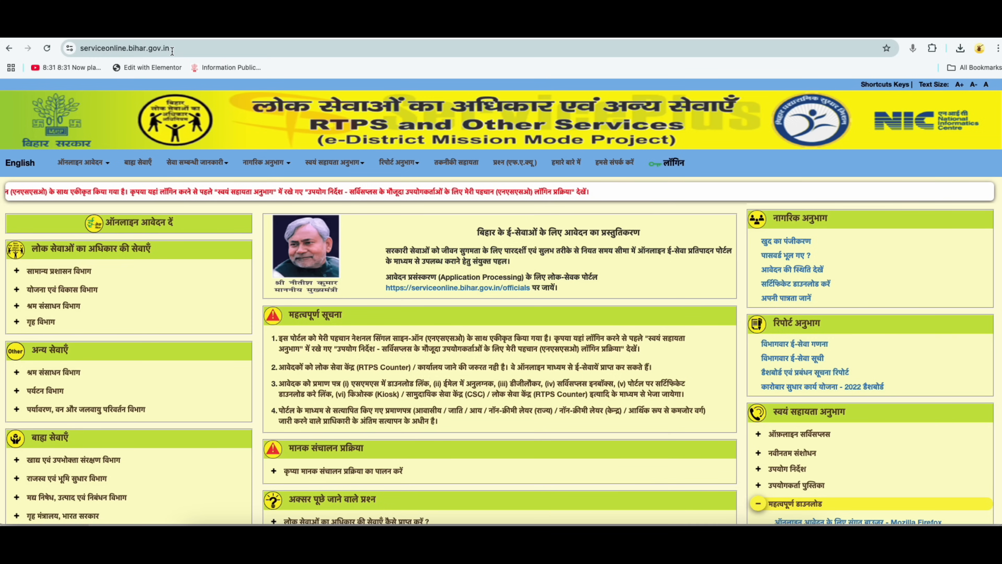
mouse_move(161, 205)
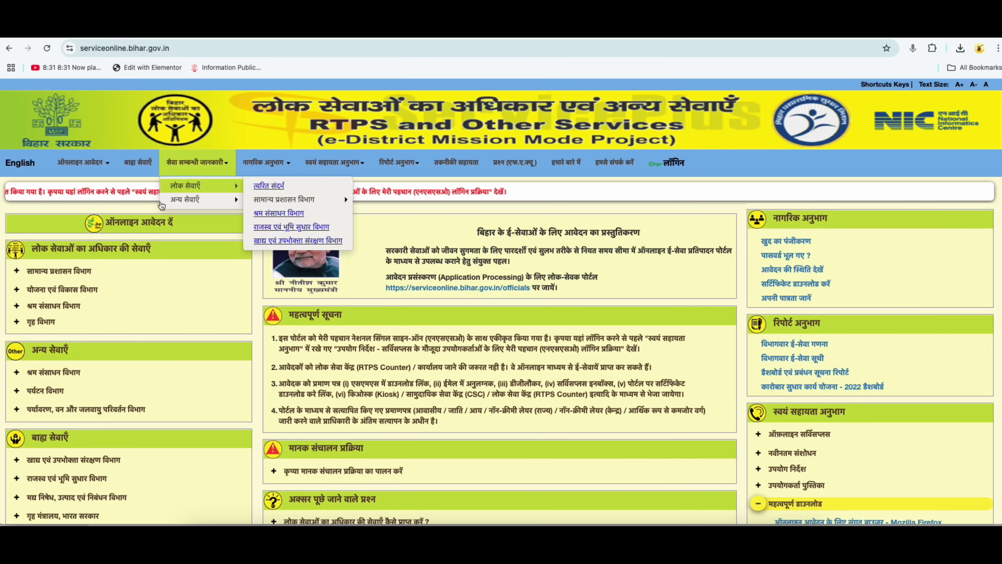
click(61, 271)
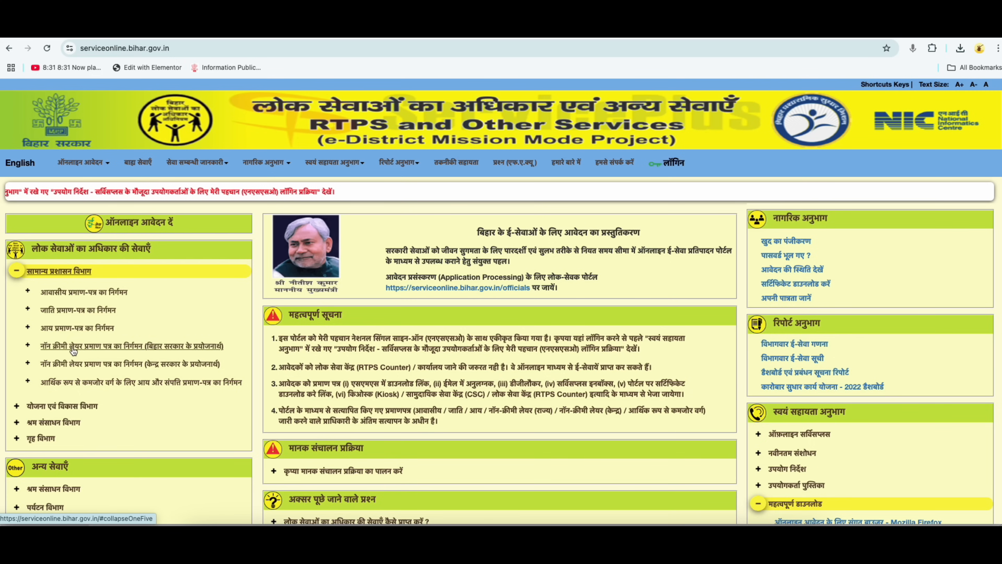
click(107, 345)
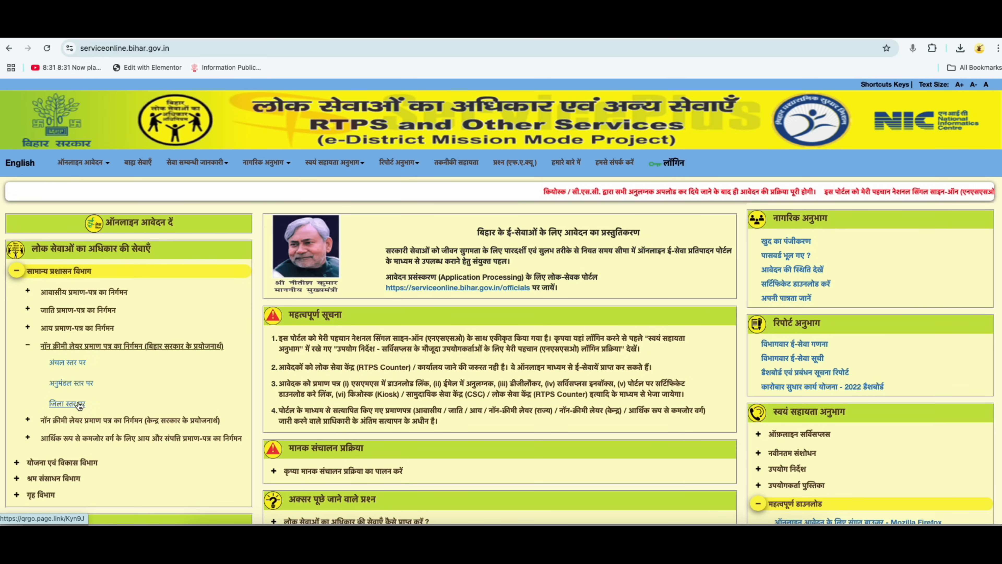
click(70, 365)
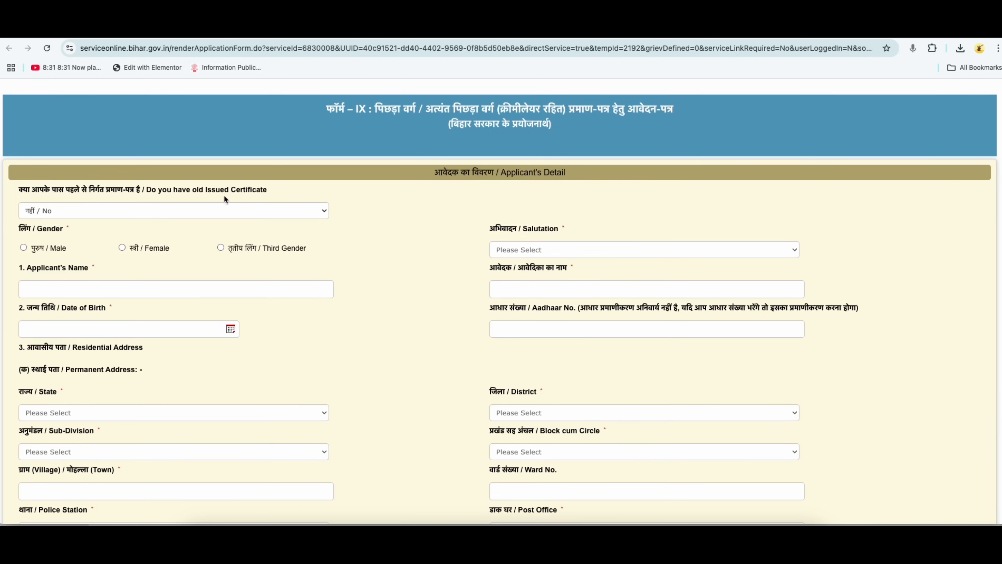
Check the options for having an old issued certificate and set the answer to नहीं / No
click(209, 213)
click(73, 223)
click(101, 216)
click(56, 209)
click(55, 209)
click(62, 200)
Set the gender to Male and the salutation to No Salutation
click(24, 247)
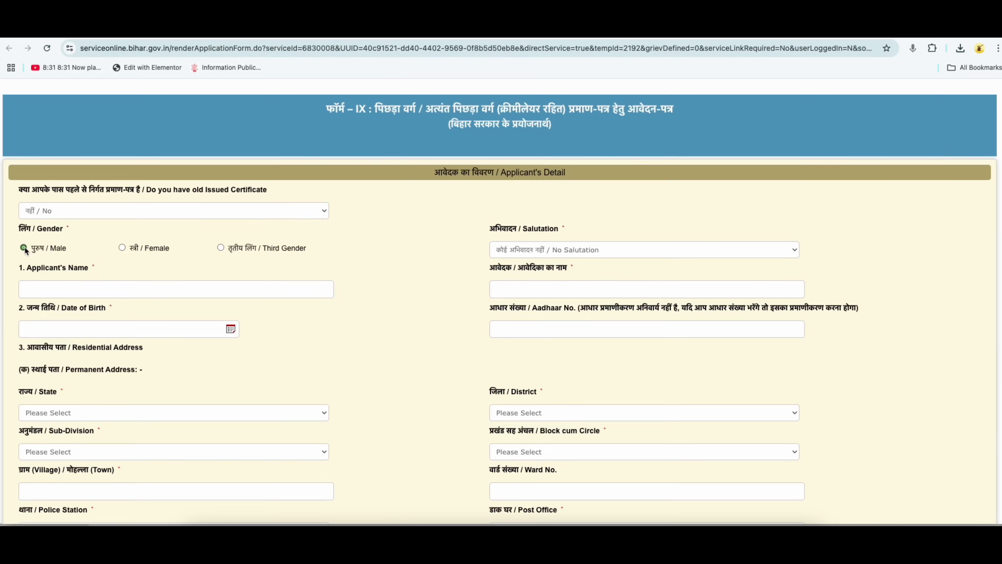
click(517, 253)
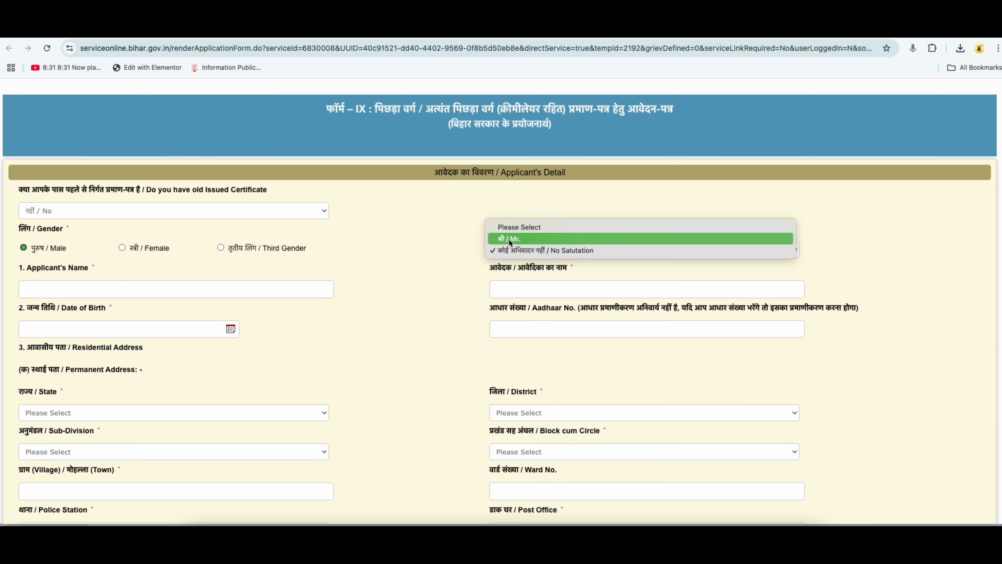
click(526, 251)
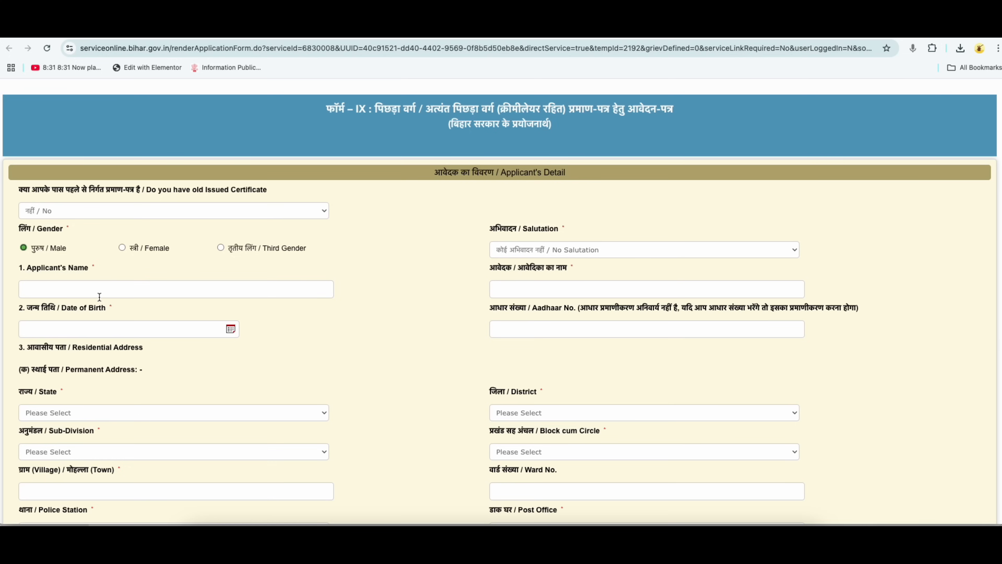
Enter Demo as the applicant's name and pick the applicant's date of birth in the calendar
click(91, 291)
text(Demo)
click(230, 329)
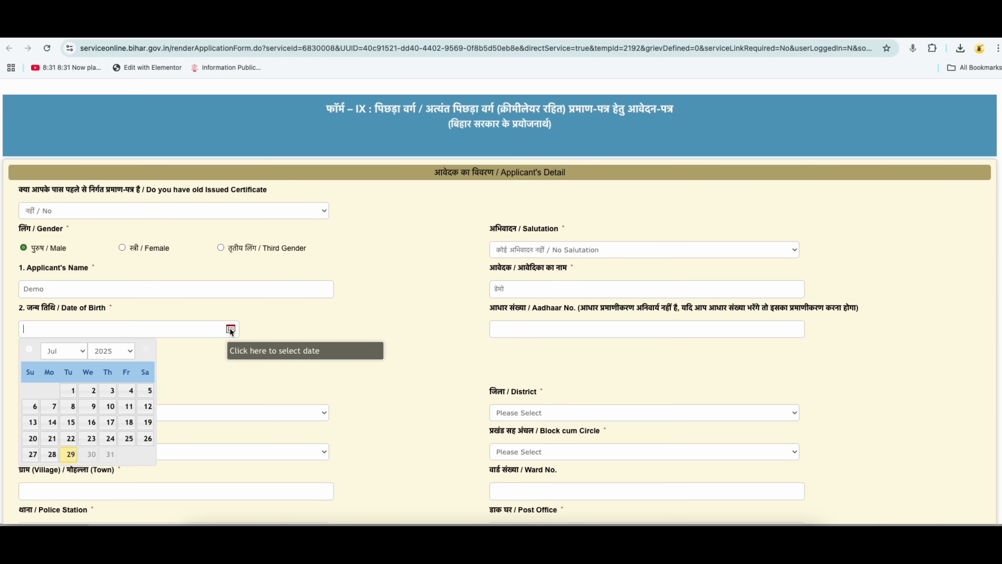
click(110, 351)
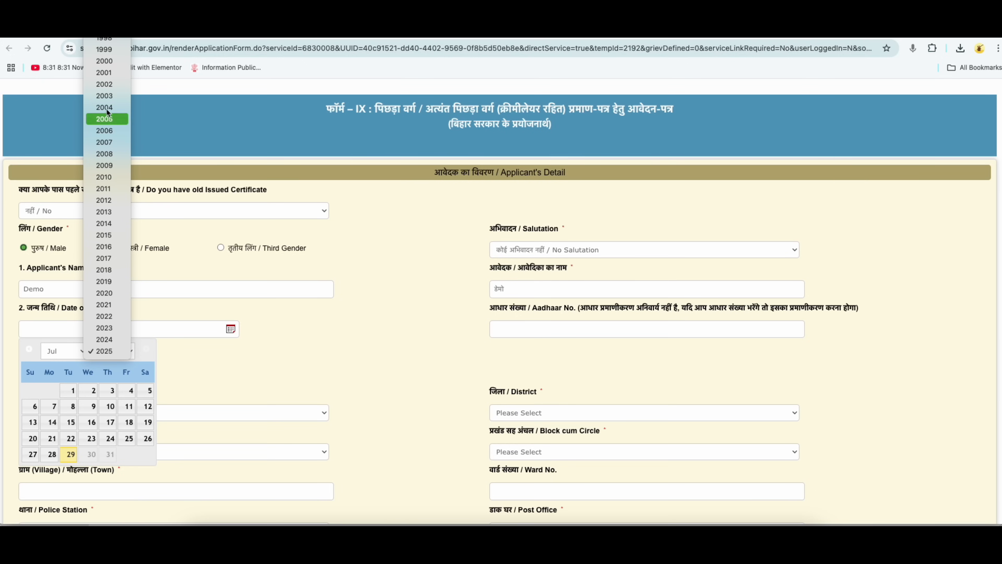
click(104, 16)
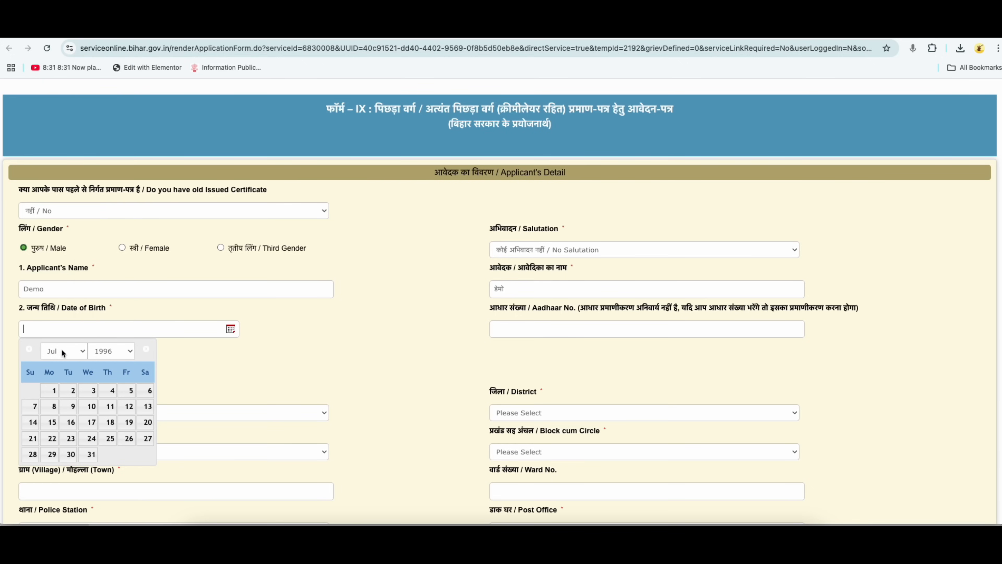
click(63, 352)
click(59, 282)
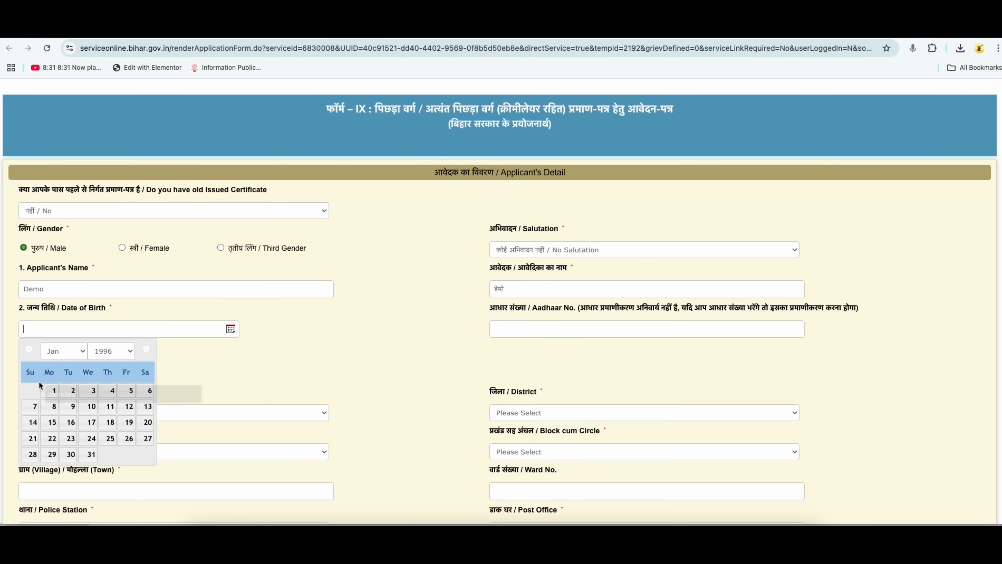
click(50, 391)
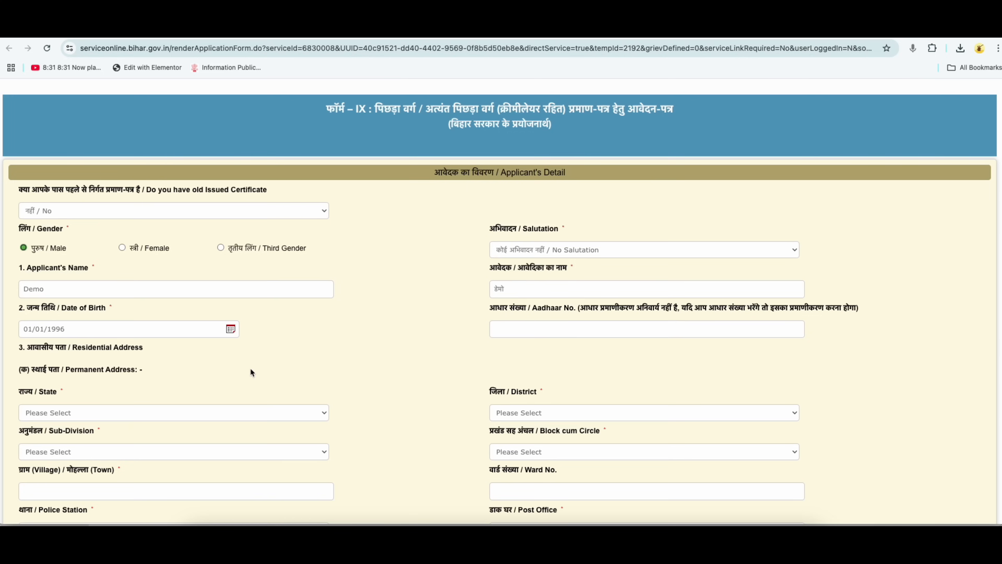
Choose the applicant's state and district for the permanent address
drag(54, 347, 78, 349)
drag(35, 373, 131, 373)
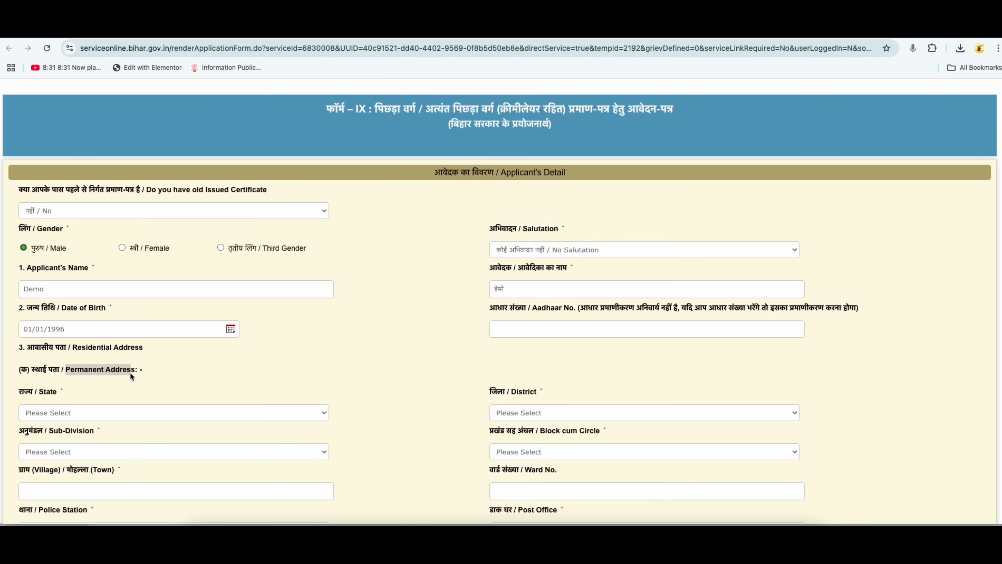
scroll(124, 383, down, 1)
click(114, 398)
click(91, 410)
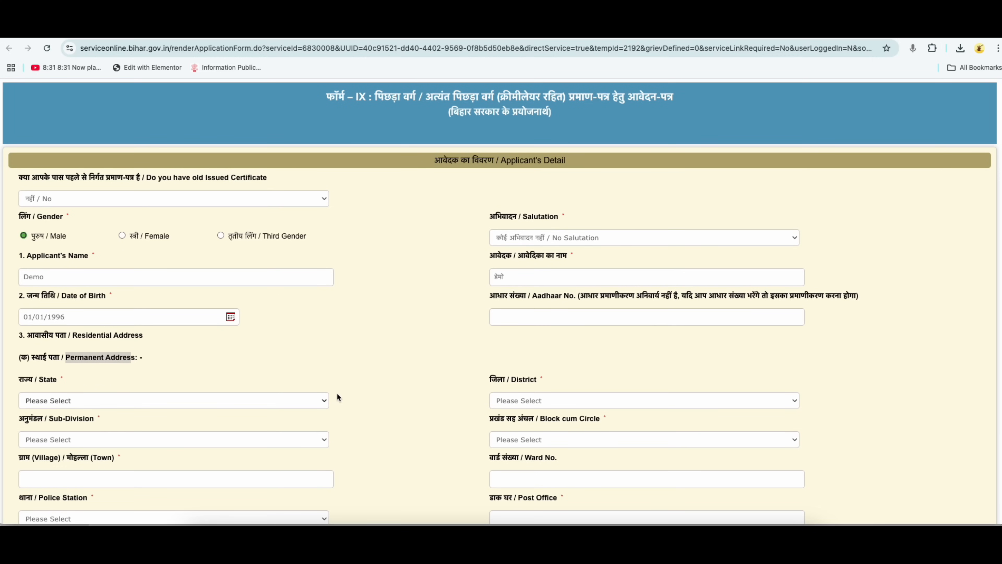
scroll(336, 391, down, 3)
scroll(336, 392, down, 5)
click(514, 196)
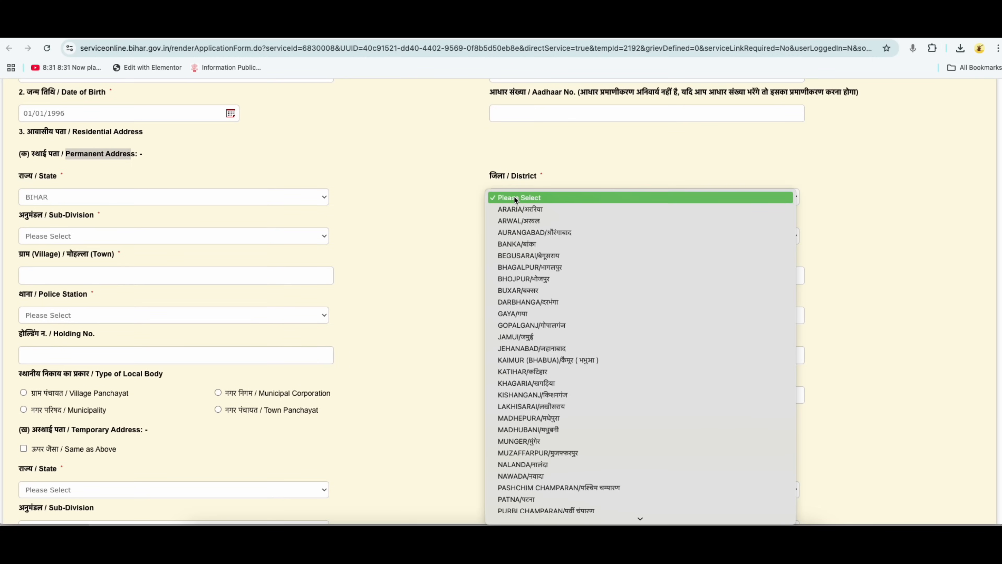
scroll(519, 424, down, 3)
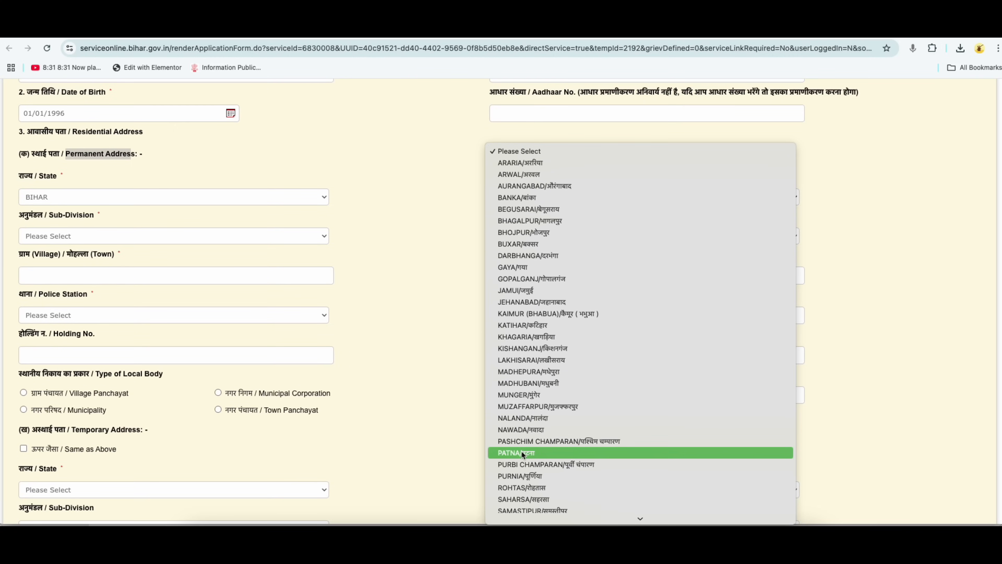
click(514, 278)
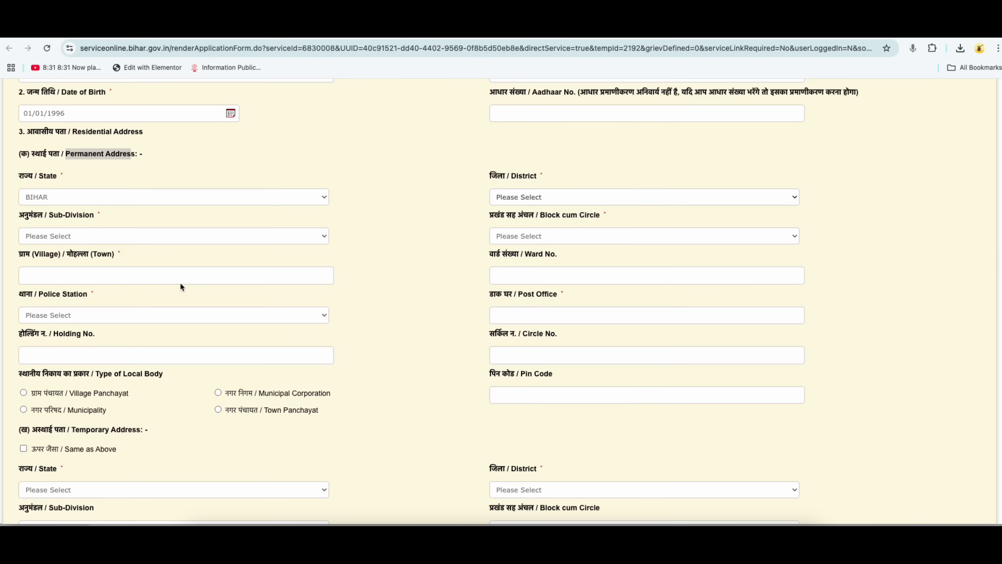
Choose the applicant's sub-division and block cum circle for the permanent address
click(71, 236)
click(71, 246)
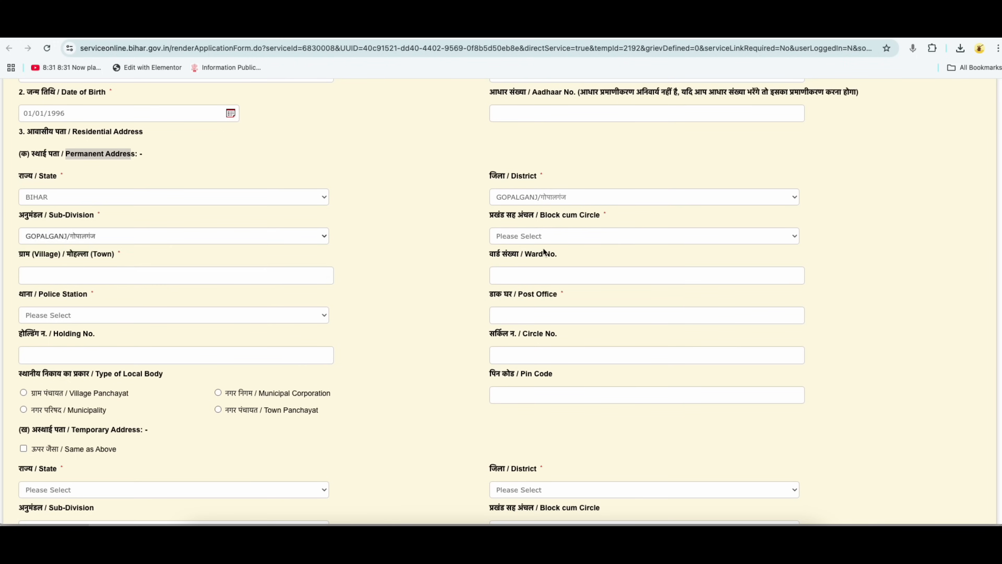
click(538, 236)
click(516, 259)
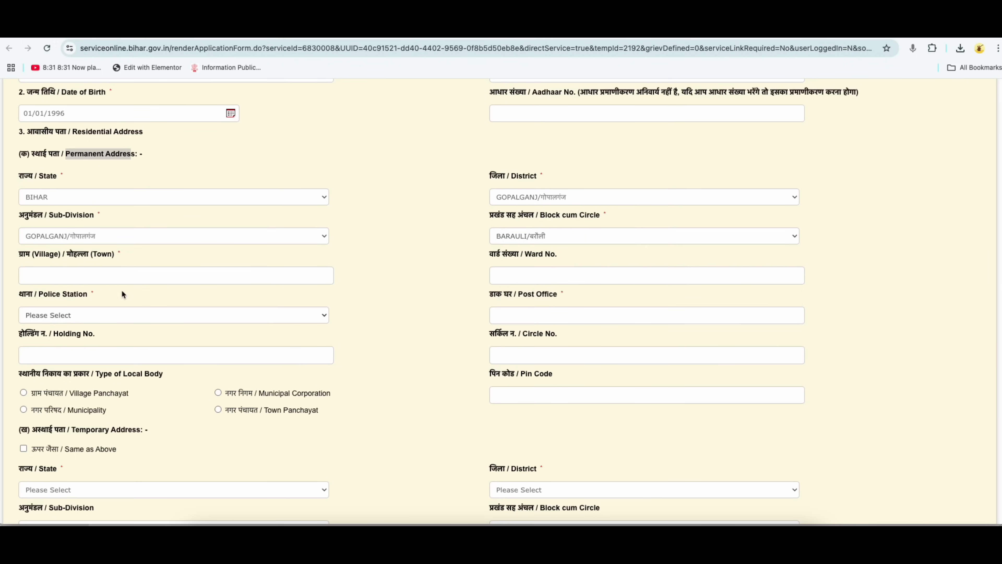
Fill in the village or town and the ward number of the permanent address
click(61, 257)
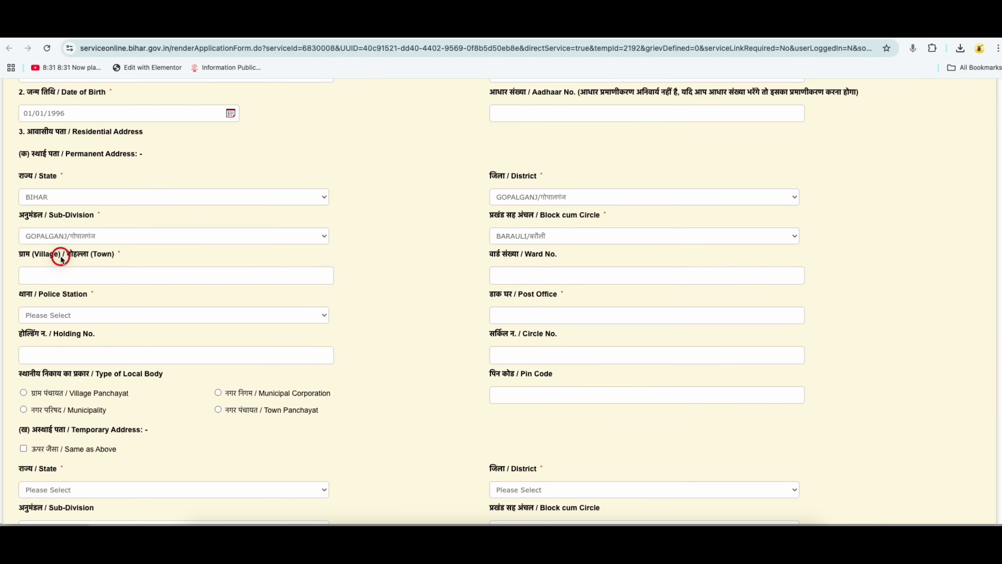
click(79, 278)
text(डेमो)
click(512, 277)
text(04)
Choose the police station and enter the post office of the permanent address
click(51, 316)
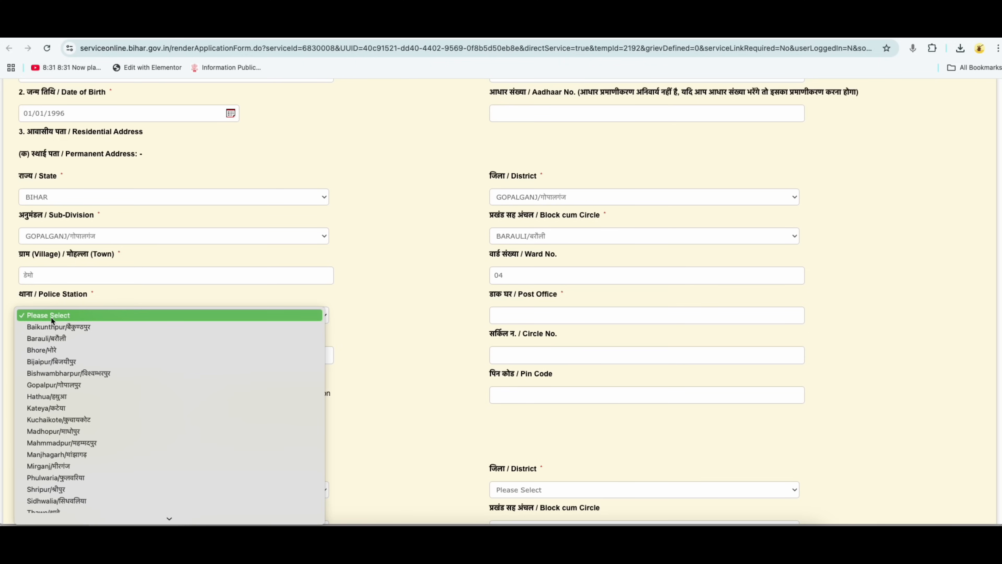
click(49, 338)
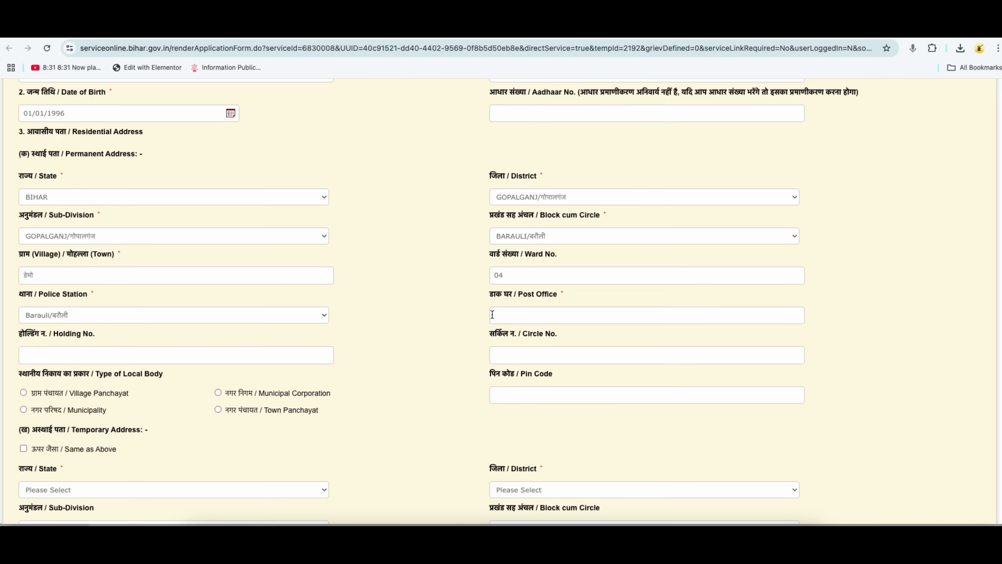
text(कहला)
Set the type of local body to Village Panchayat and choose the applicant's panchayat
click(24, 392)
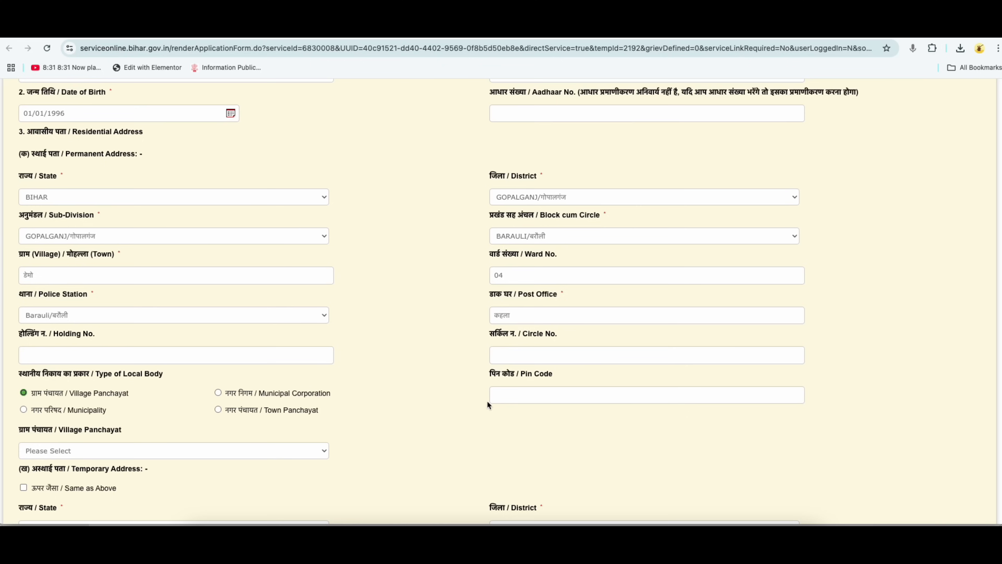
scroll(487, 400, down, 3)
click(65, 321)
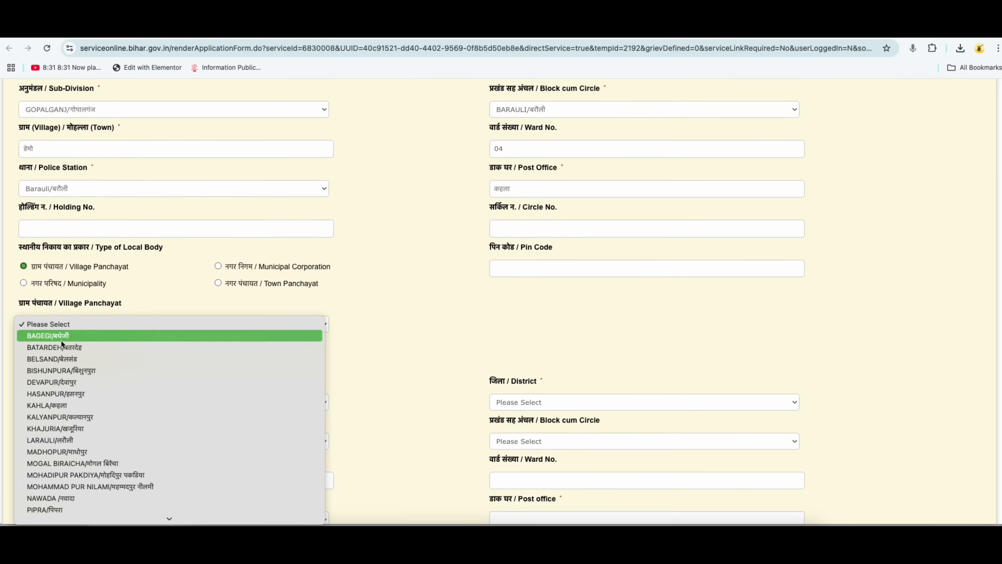
click(69, 405)
Fill the temporary address from the permanent one by enabling Same as Above
scroll(219, 279, down, 1)
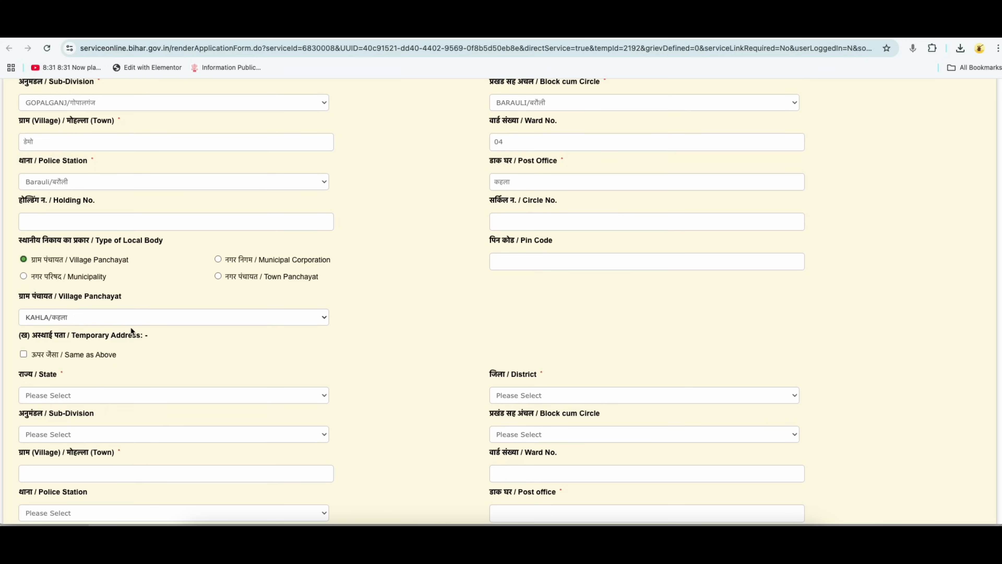
scroll(35, 349, down, 1)
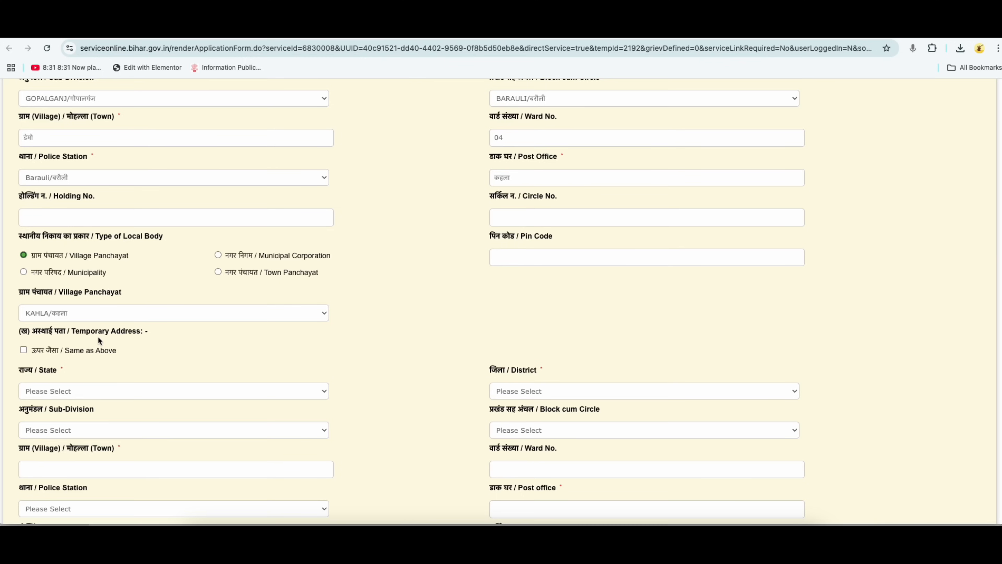
click(75, 392)
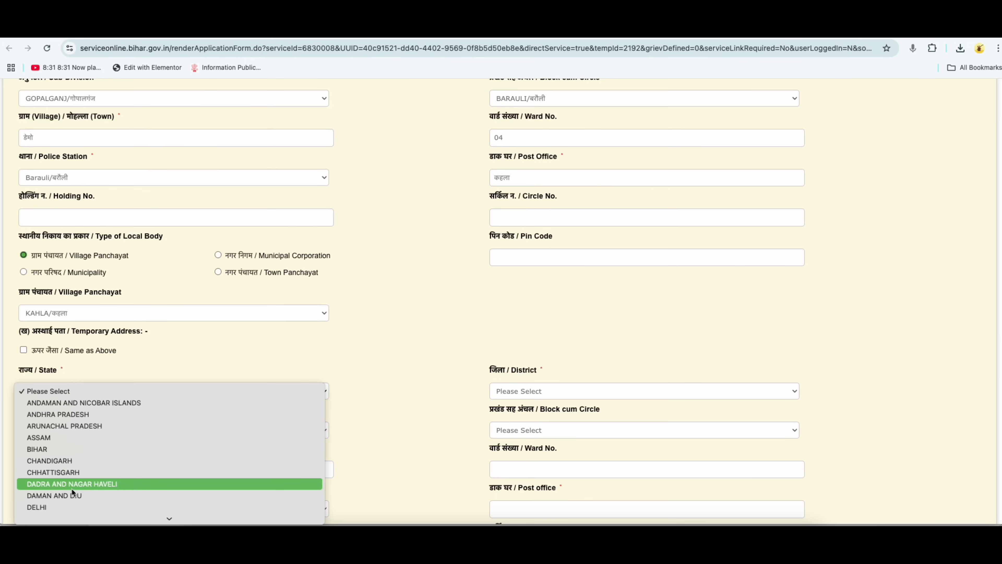
click(154, 355)
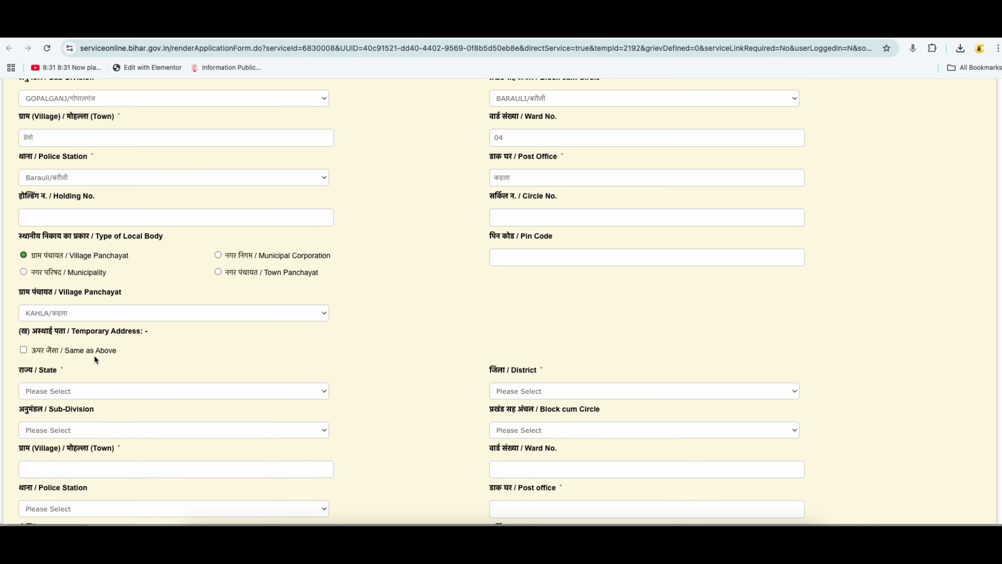
click(23, 349)
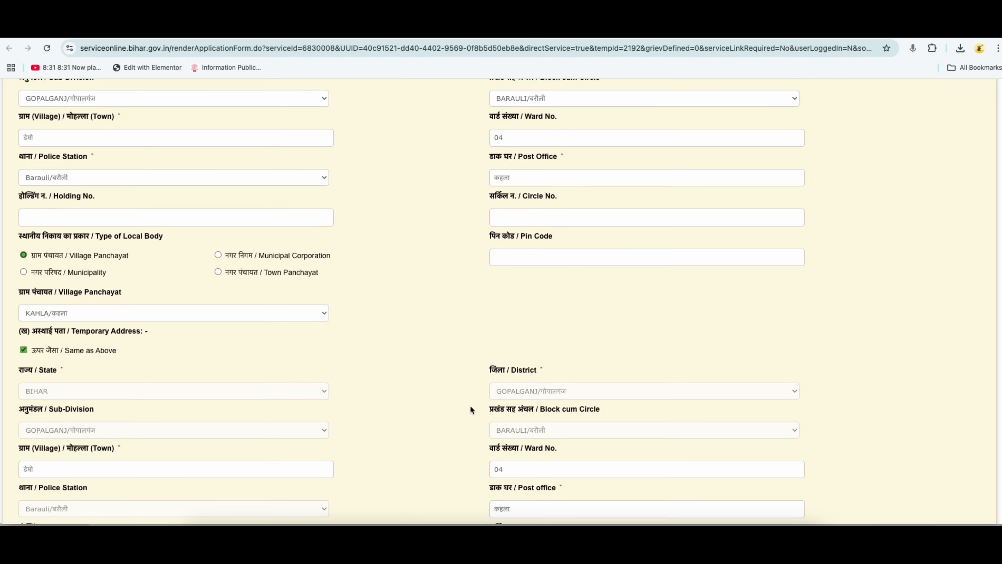
Set the applicant's category to अत्यंत पिछड़ा वर्ग (अनुसूची-1)
scroll(393, 423, down, 3)
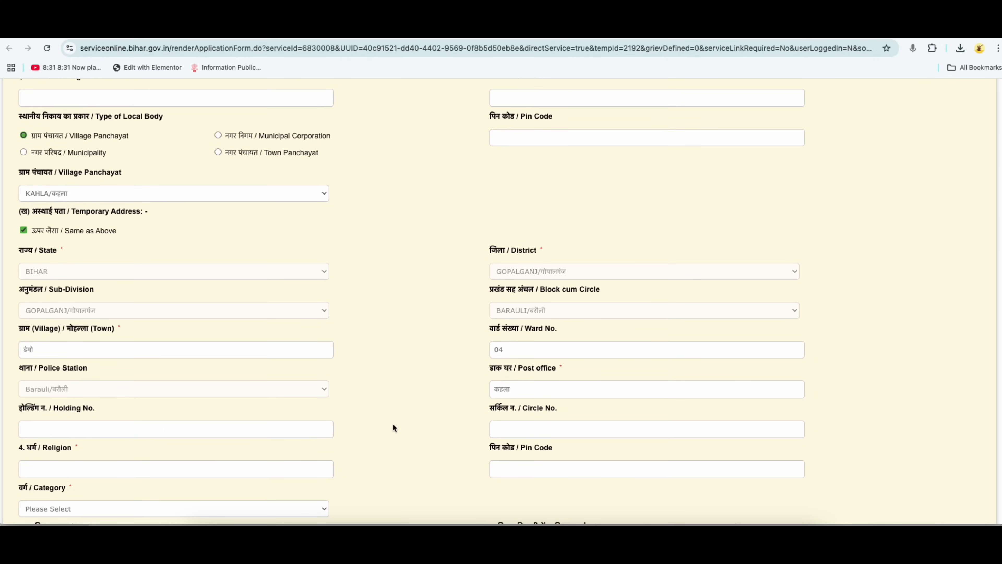
scroll(392, 423, down, 3)
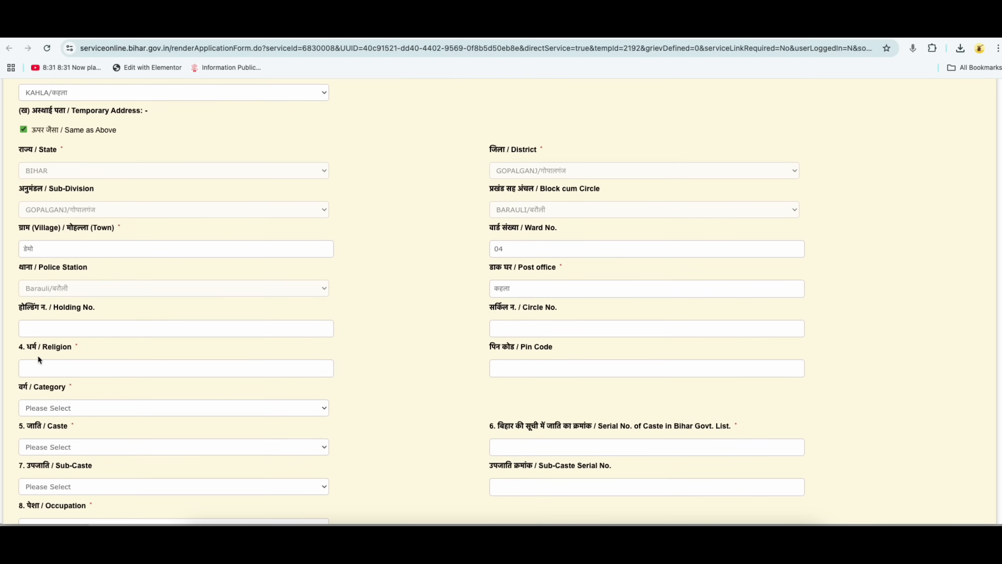
click(48, 366)
scroll(127, 367, down, 2)
scroll(384, 379, down, 2)
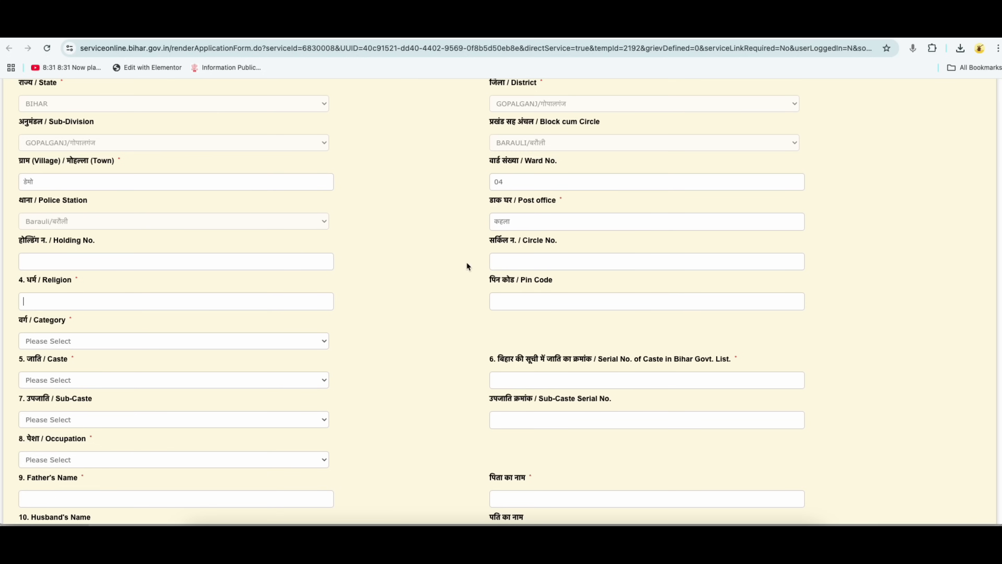
scroll(360, 337, down, 1)
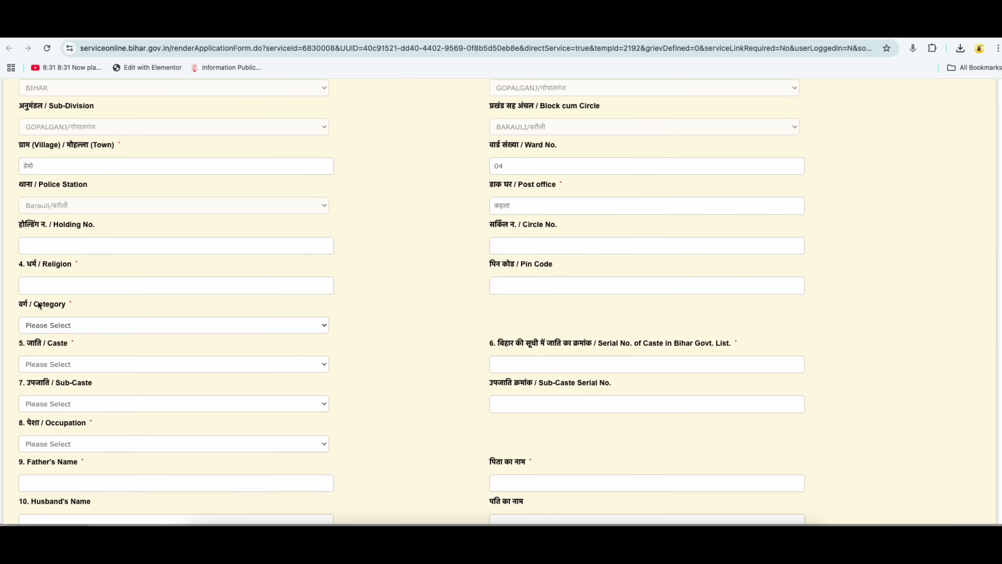
click(52, 324)
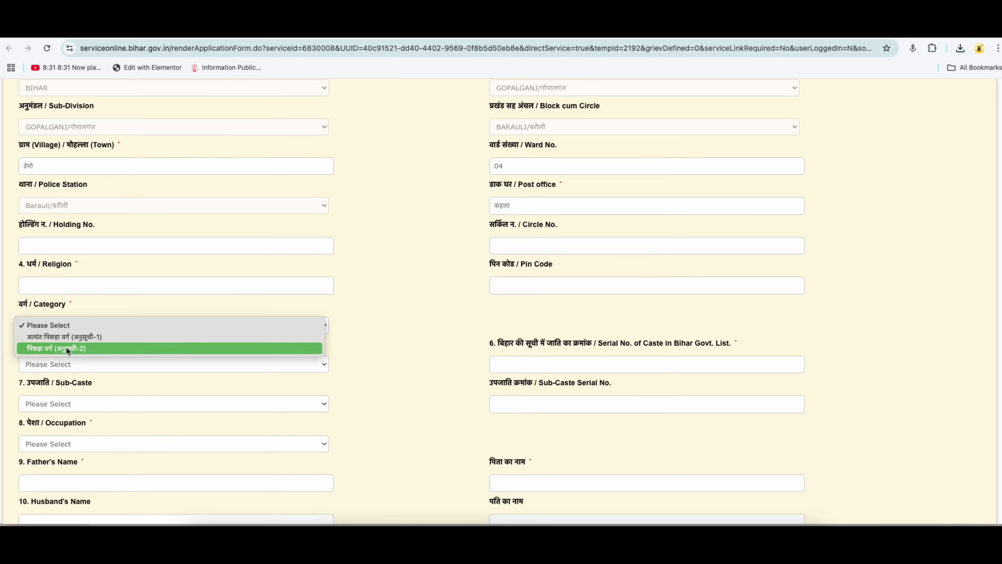
click(66, 336)
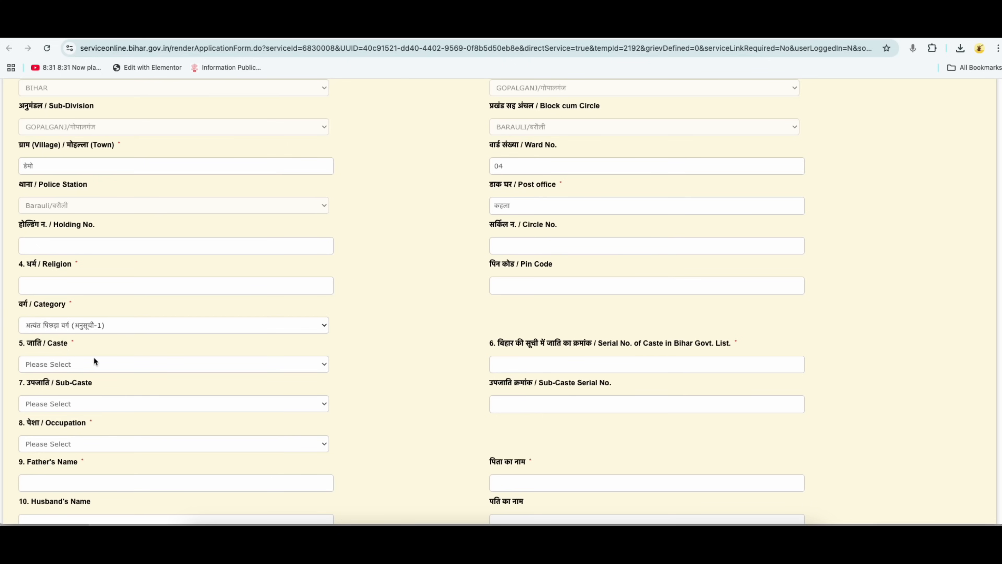
Look through the caste options offered for the अनुसूची-1 category without choosing one
click(107, 365)
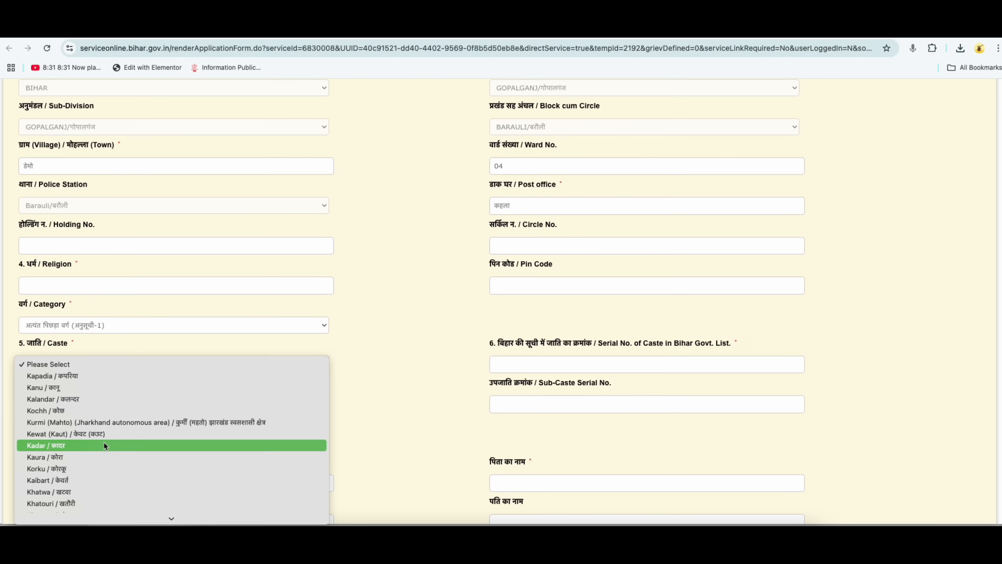
scroll(104, 445, down, 10)
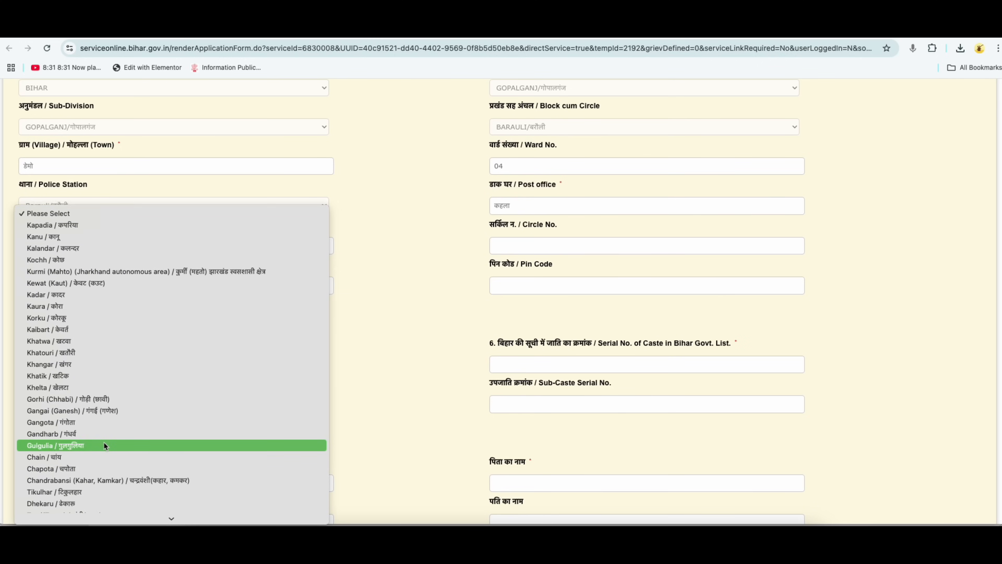
scroll(104, 445, down, 10)
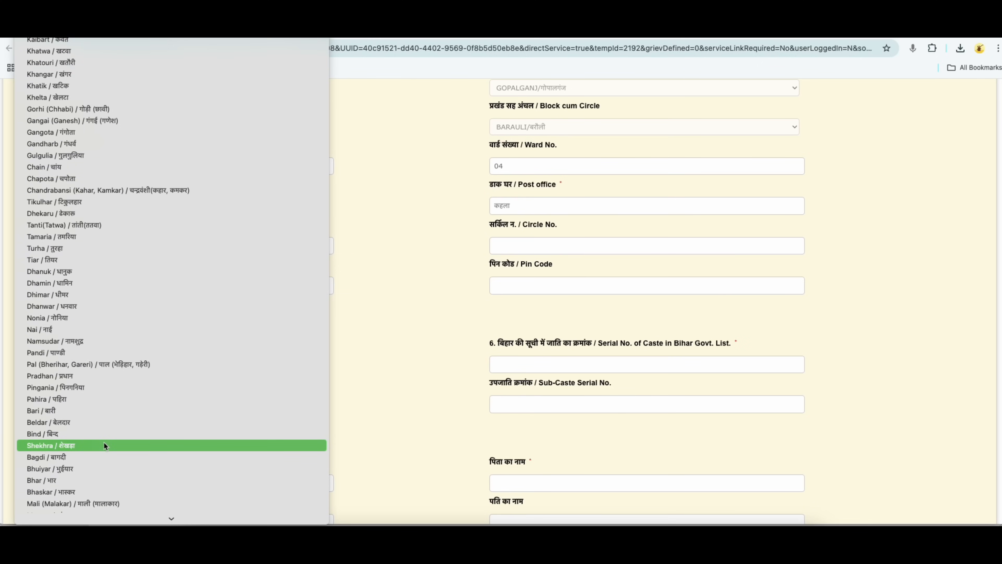
click(369, 403)
Switch the category to पिछड़ा वर्ग (अनुसूची-2) and look through the castes offered for it
click(89, 329)
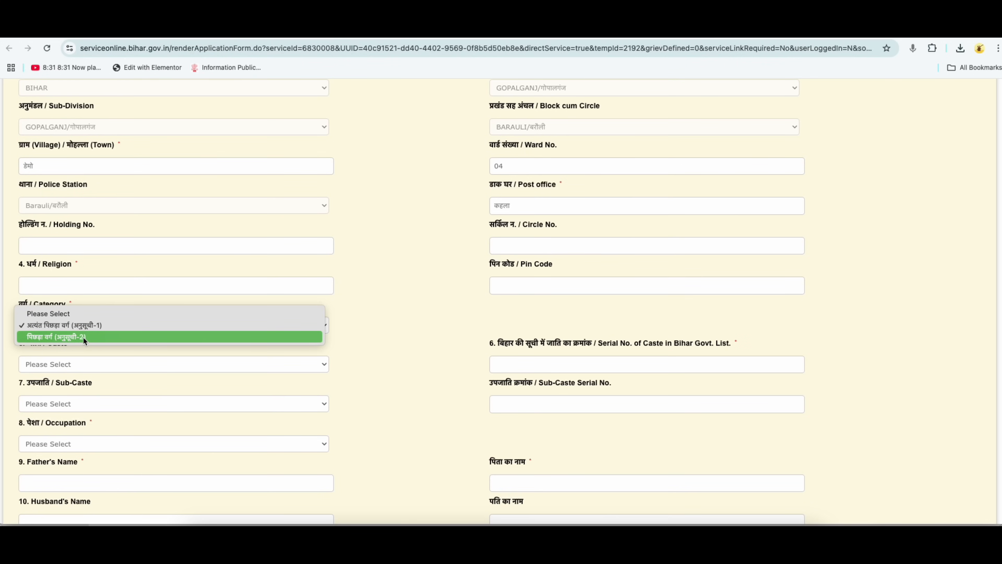
click(83, 337)
click(67, 364)
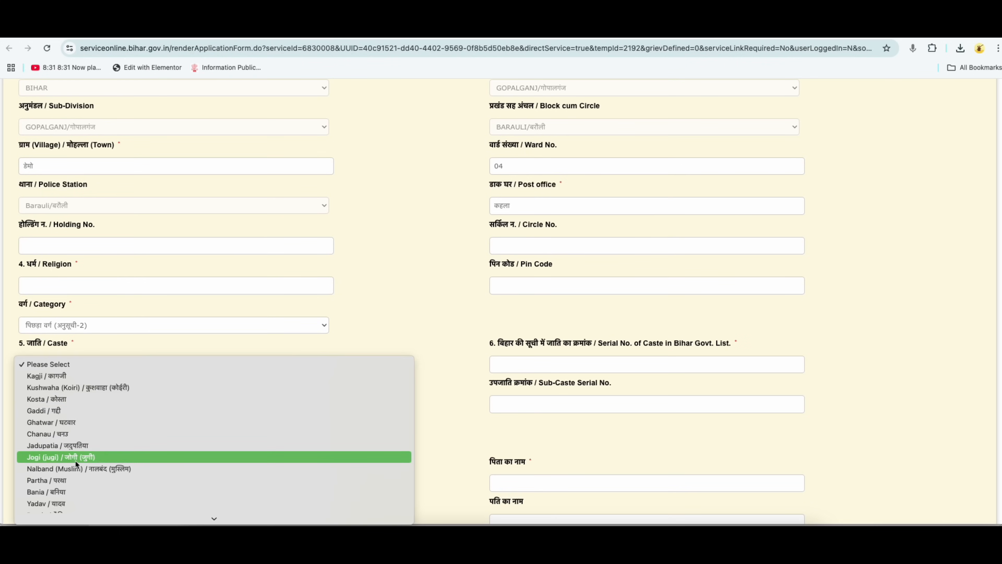
scroll(75, 458, down, 5)
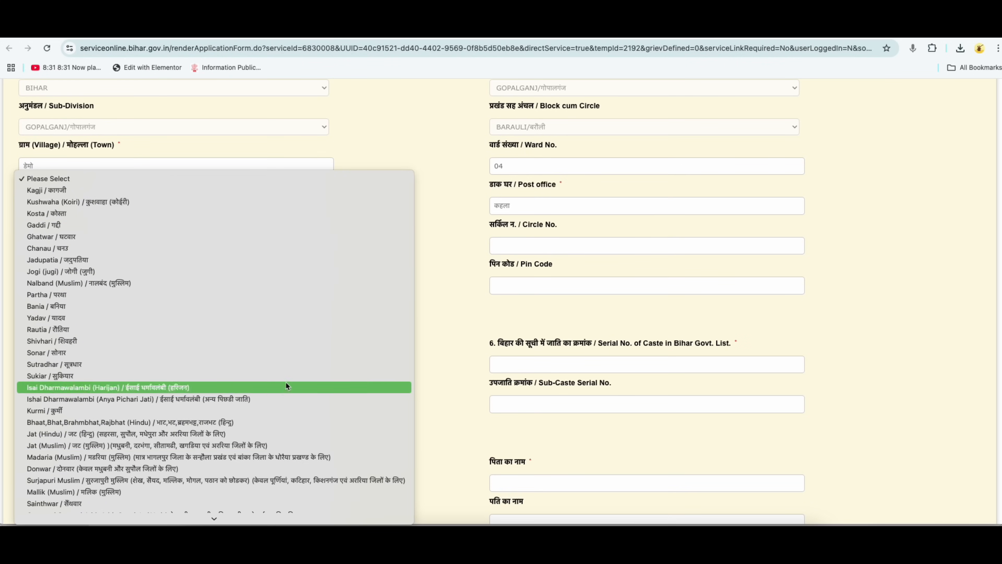
click(441, 350)
Set the category to अत्यंत पिछड़ा वर्ग (अनुसूची-1) and choose Turha / तुरहा as the caste
click(64, 325)
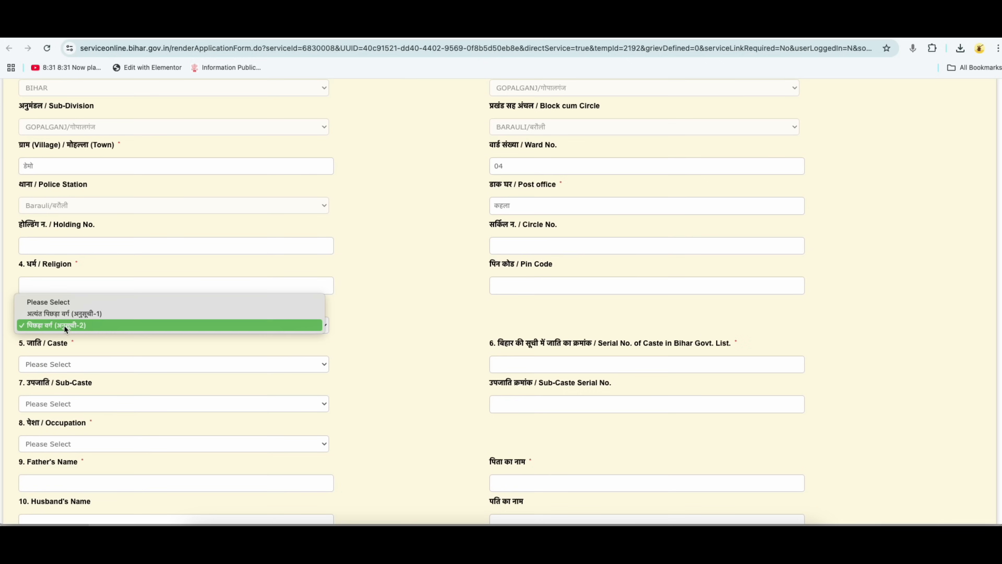
click(72, 314)
click(70, 364)
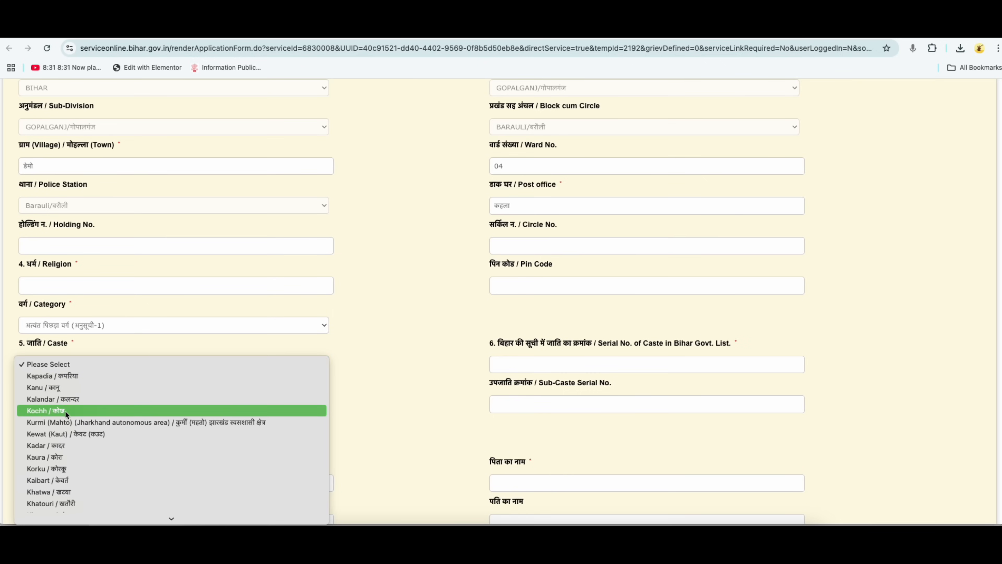
scroll(63, 441, down, 2)
scroll(73, 454, down, 4)
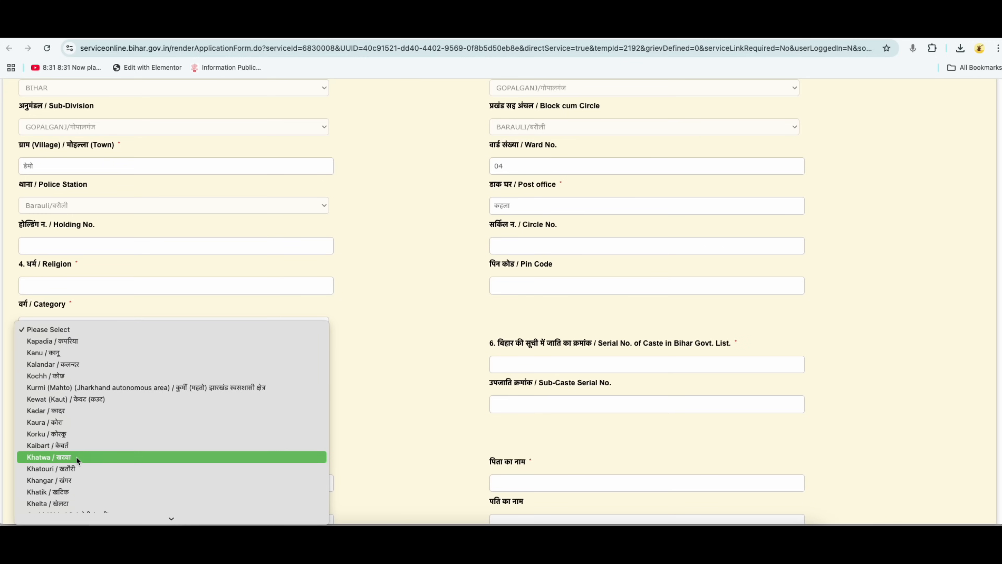
scroll(80, 469, down, 7)
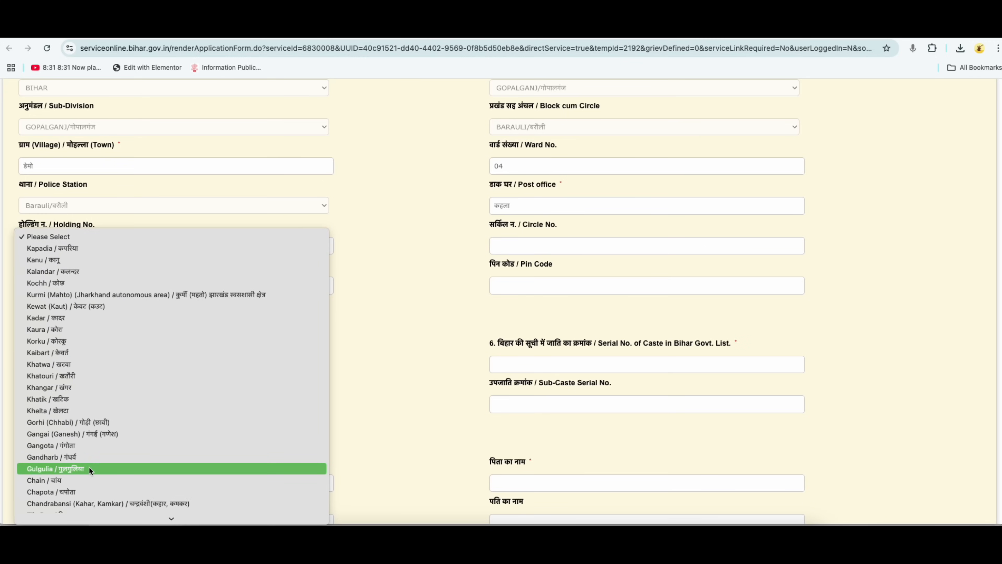
scroll(98, 467, down, 5)
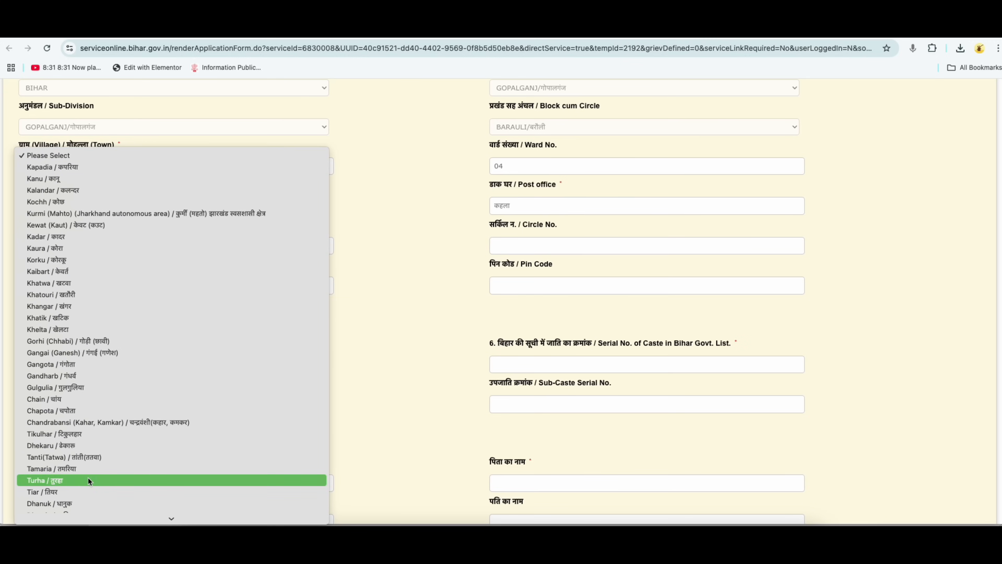
click(80, 477)
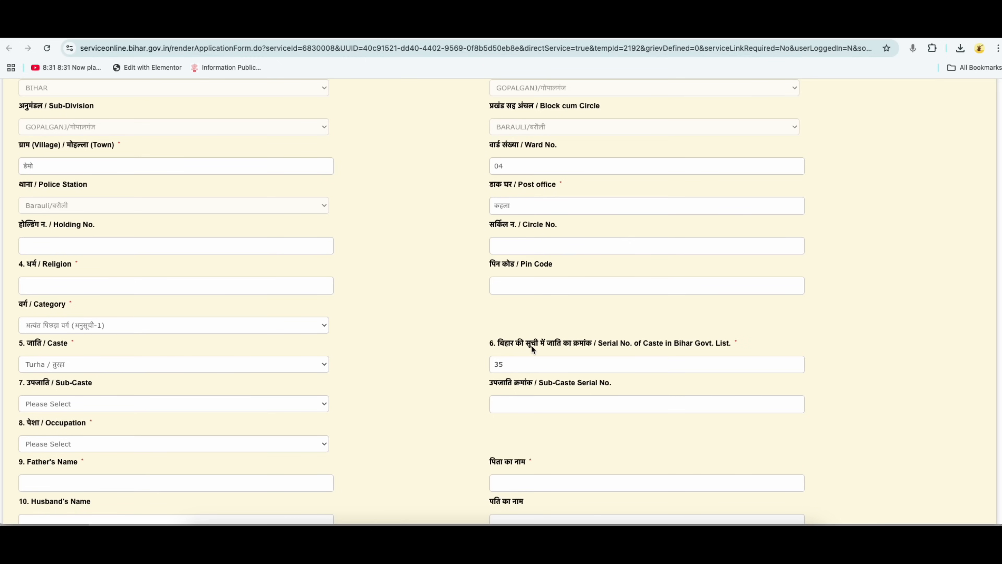
Check which sub-caste options are offered for the chosen caste
scroll(242, 418, down, 1)
click(55, 401)
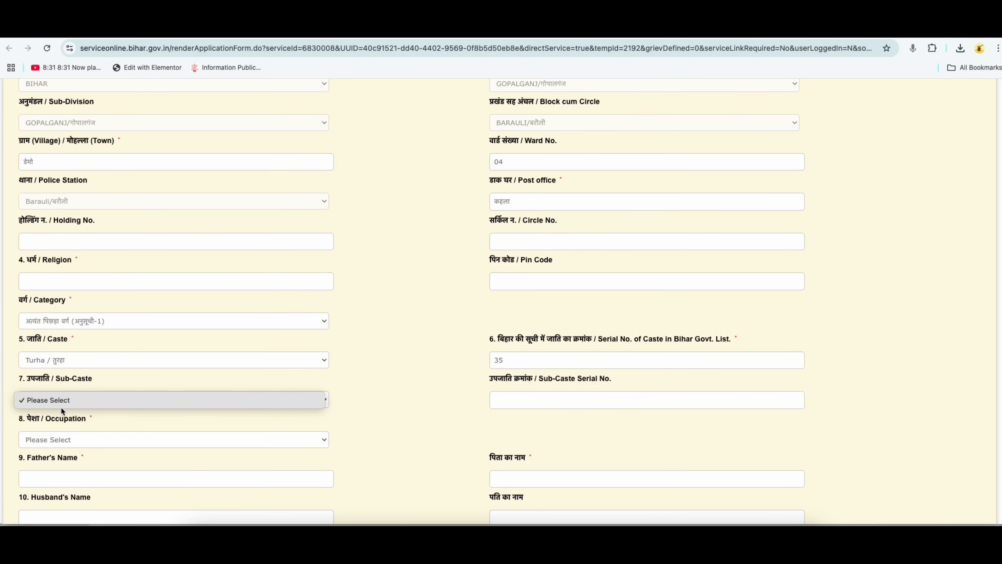
click(66, 400)
scroll(374, 389, down, 1)
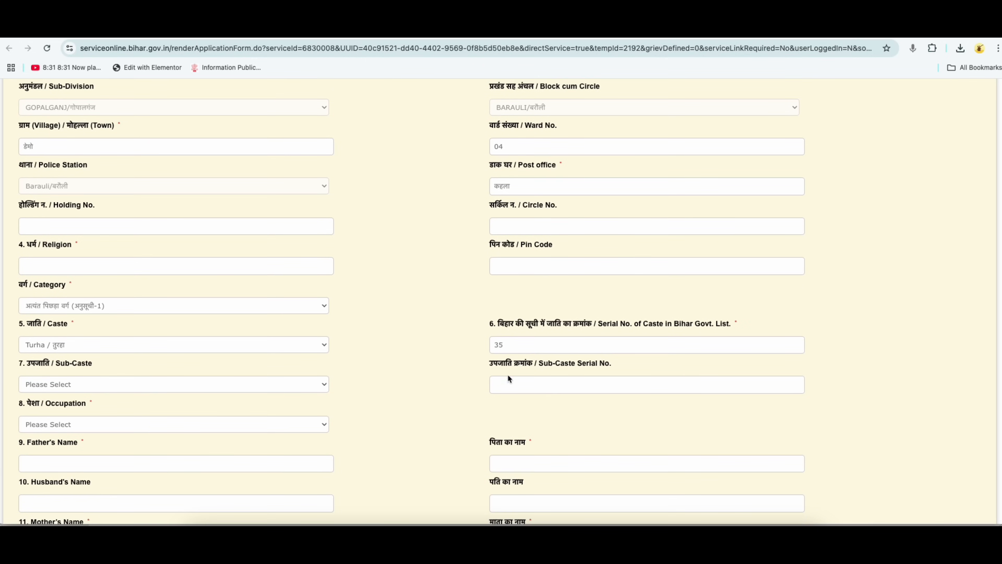
Set the applicant's occupation to छात्र / Student
scroll(355, 387, down, 1)
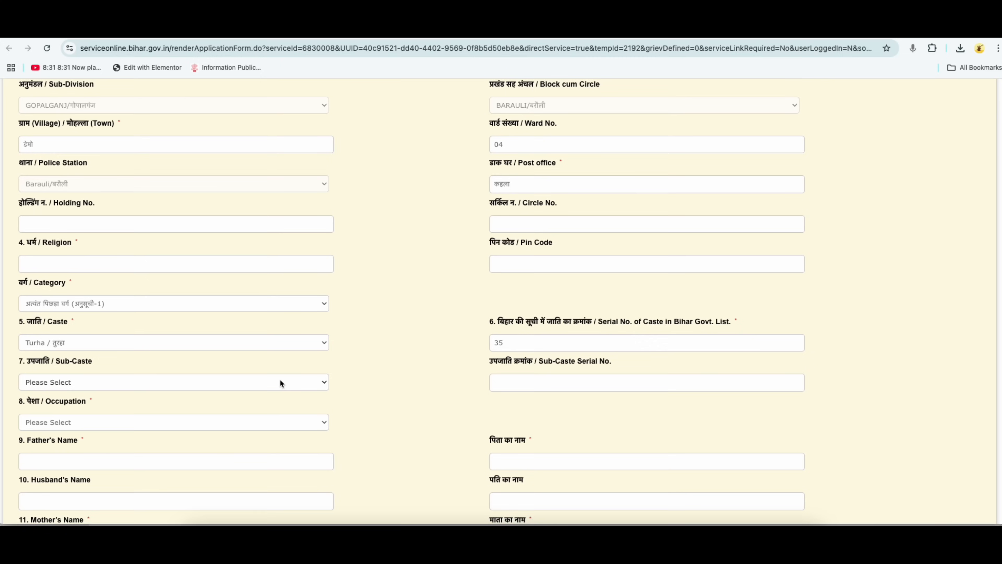
scroll(355, 381, down, 1)
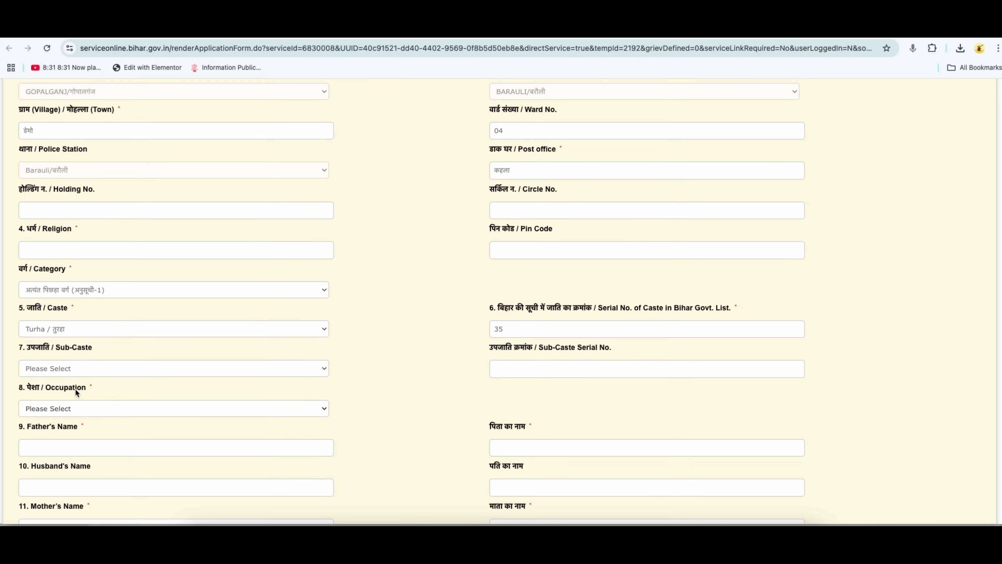
scroll(73, 379, down, 3)
click(68, 339)
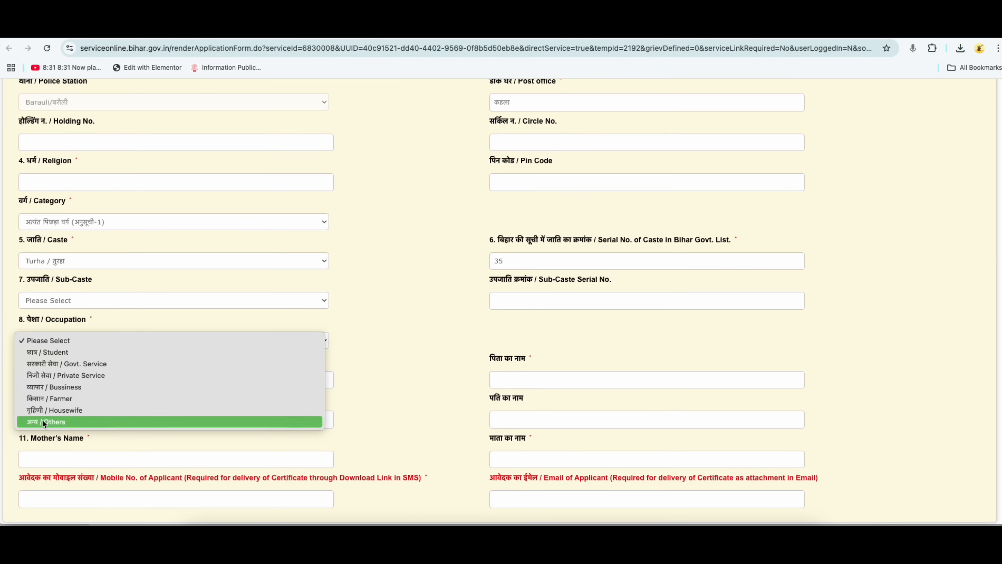
click(56, 352)
Enter the father's name in English in the Father's Name field
scroll(284, 367, down, 2)
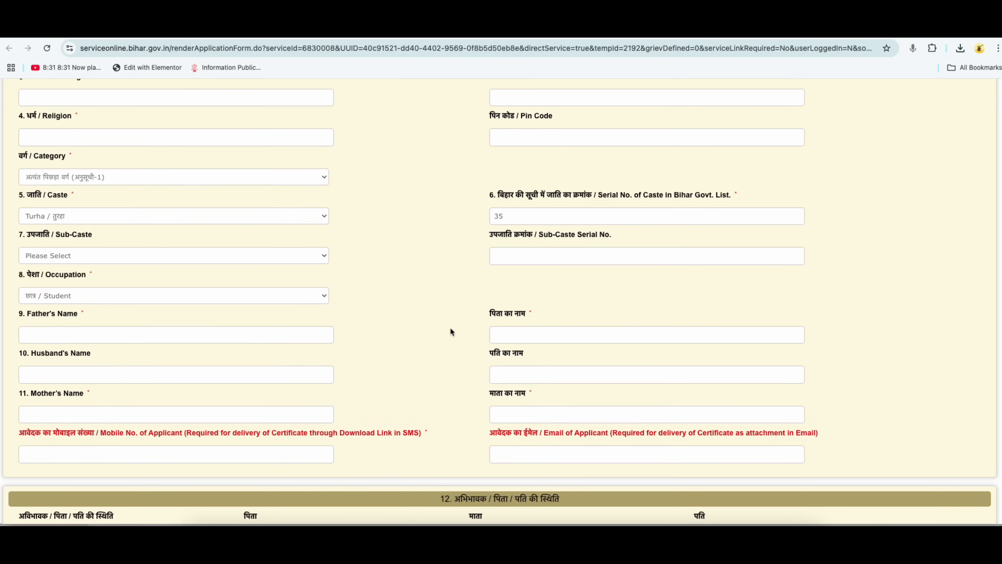
click(62, 335)
text(Demo)
Examine section 12 on the status of father, mother and husband, including its constitutional post and government service fields
scroll(520, 410, down, 2)
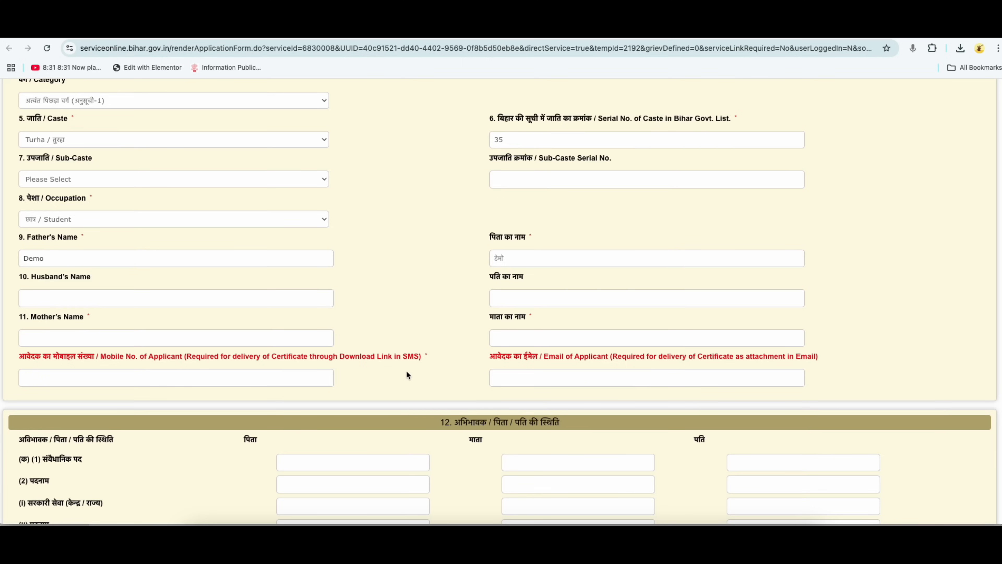
scroll(429, 370, down, 5)
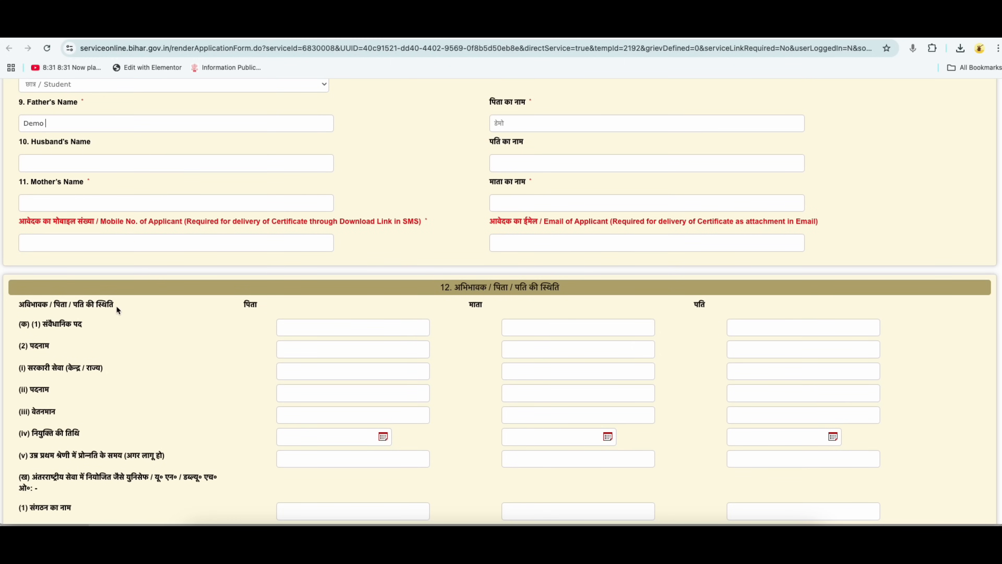
click(253, 306)
click(487, 307)
click(702, 306)
scroll(163, 335, down, 1)
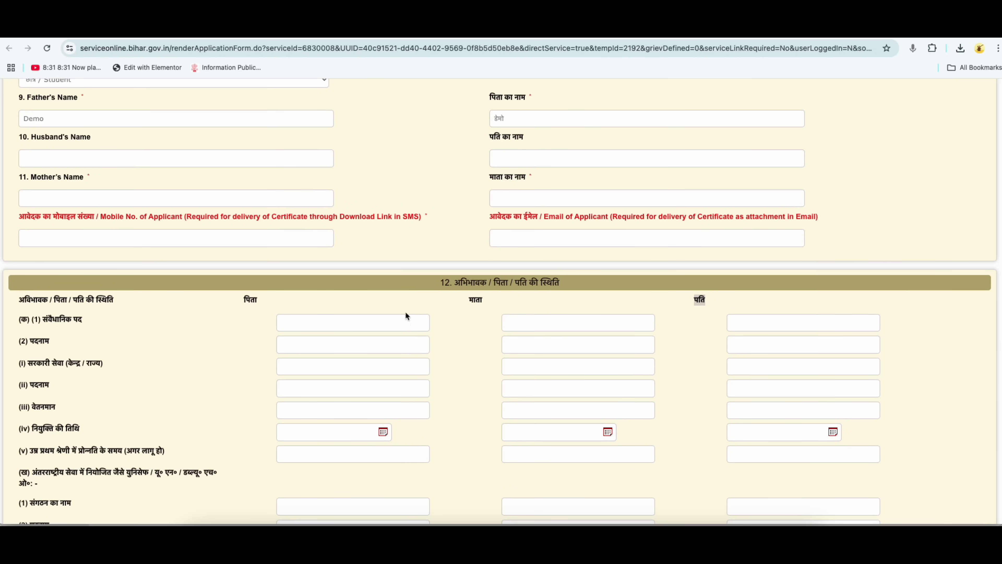
click(667, 301)
drag(46, 320, 80, 321)
scroll(82, 339, down, 3)
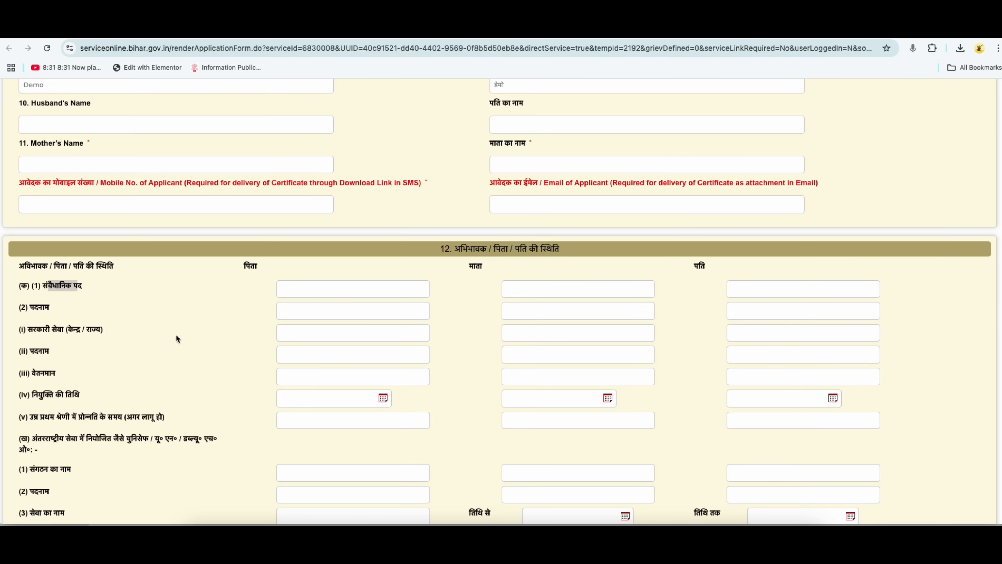
scroll(150, 354, down, 1)
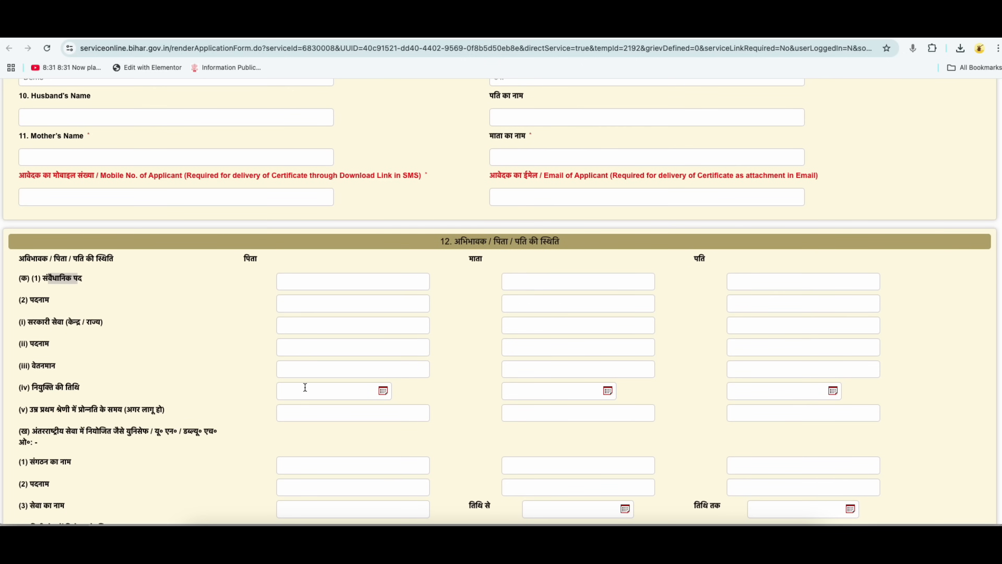
drag(44, 280, 88, 281)
scroll(239, 380, down, 4)
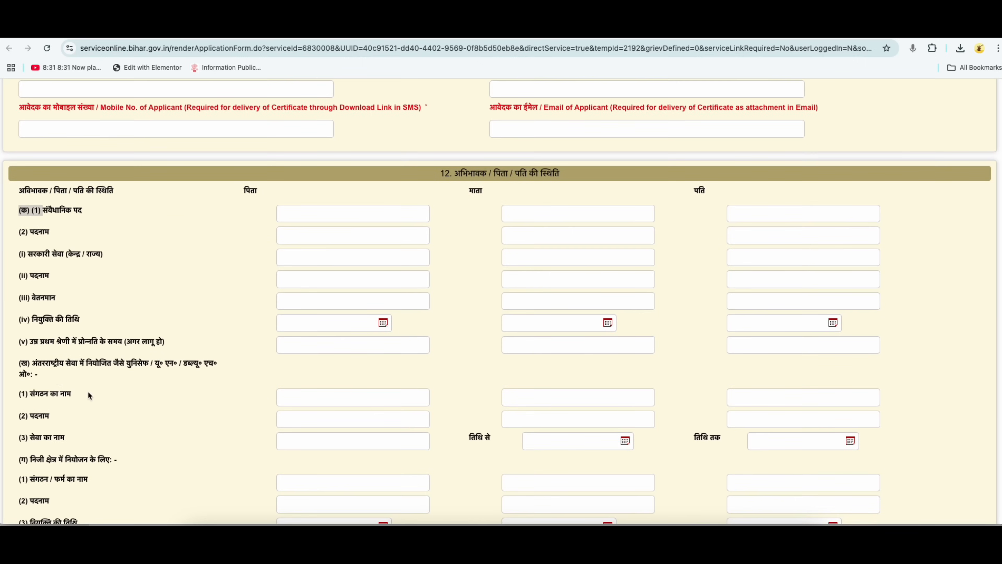
Examine the section 12 fields for international service, private sector employment and armed forces
drag(33, 363, 189, 367)
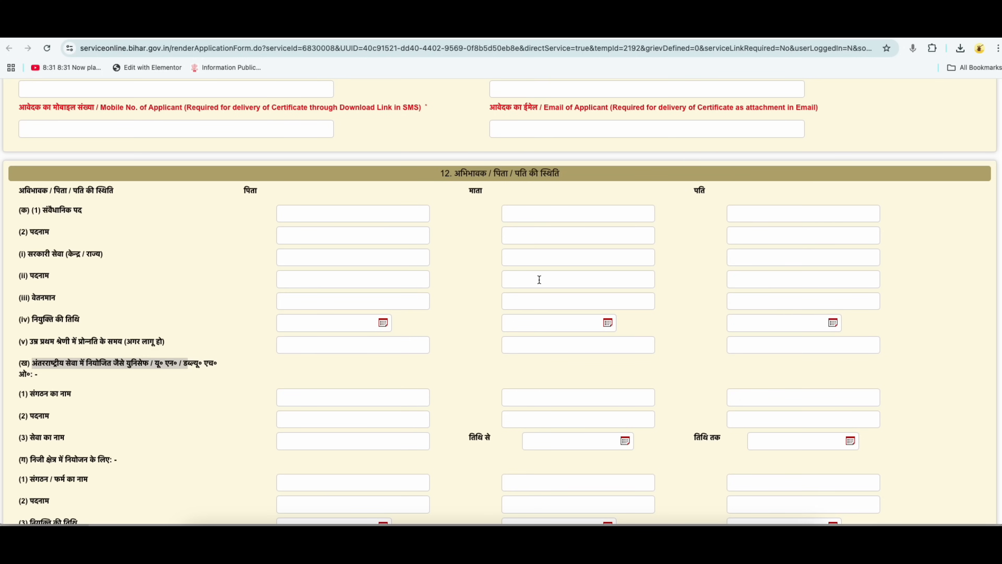
scroll(265, 399, down, 1)
click(56, 376)
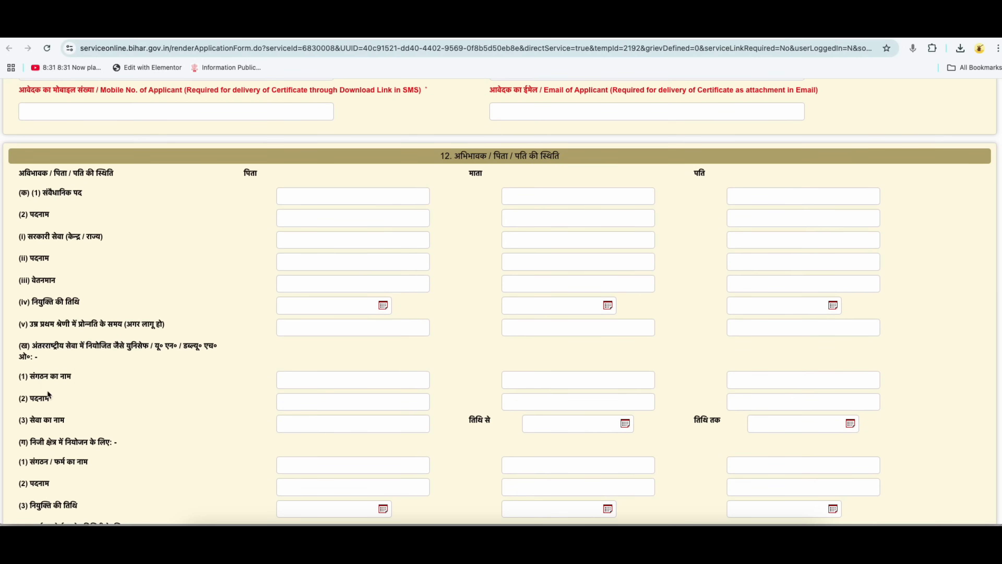
drag(37, 398, 59, 415)
scroll(105, 422, down, 1)
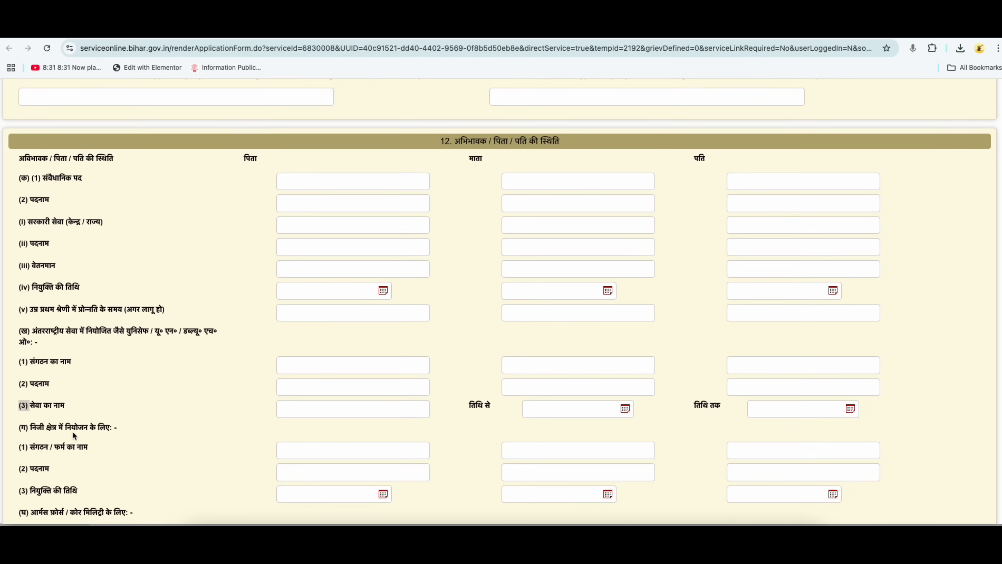
scroll(80, 440, down, 2)
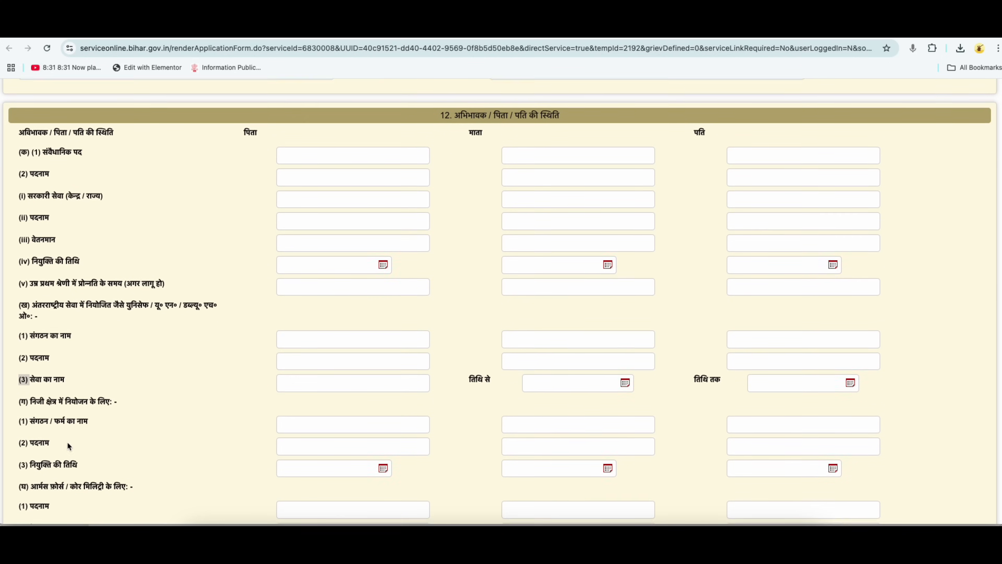
scroll(71, 434, down, 4)
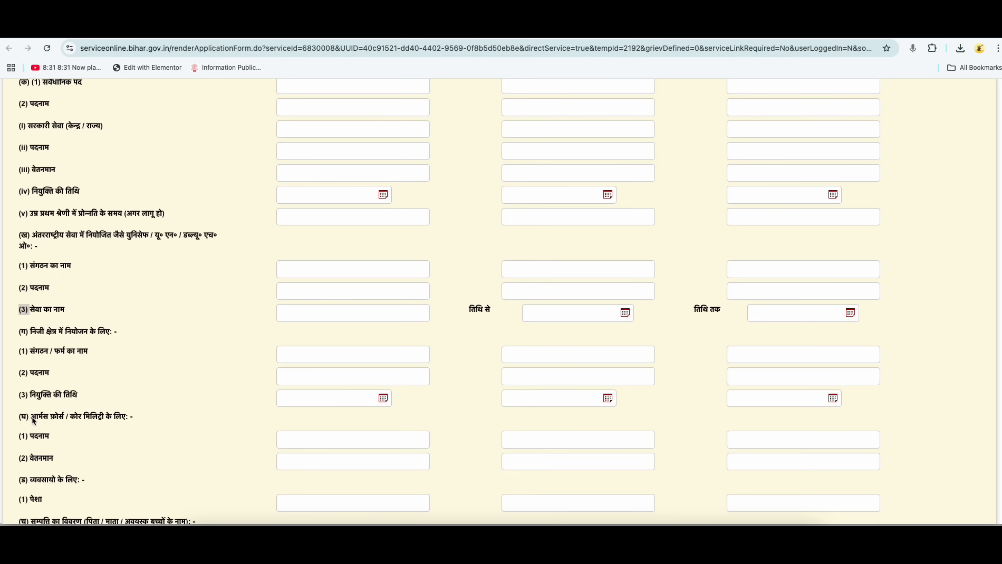
Examine the section 12 fields for armed forces, profession and the property details of parents and minor children
drag(31, 417, 124, 421)
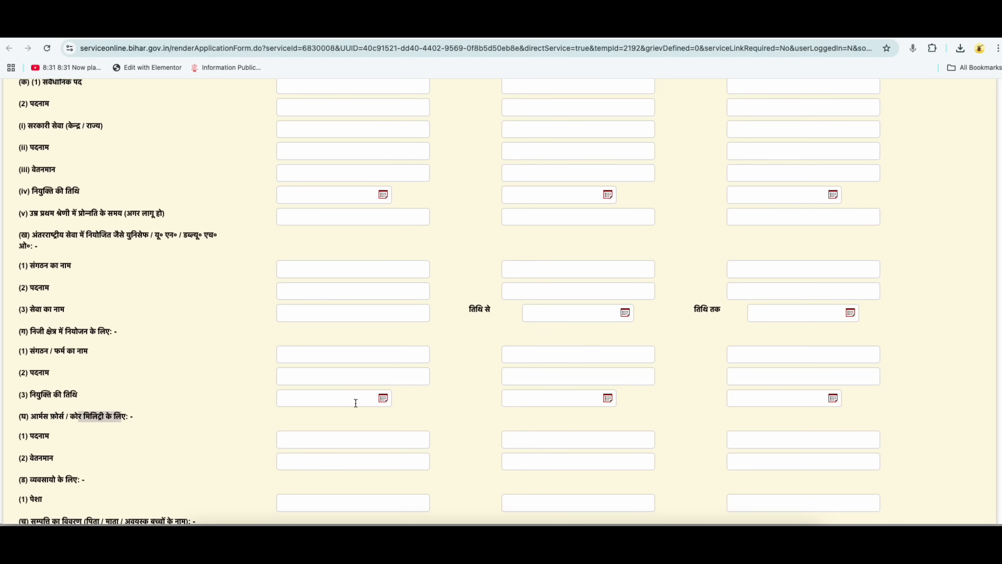
click(35, 439)
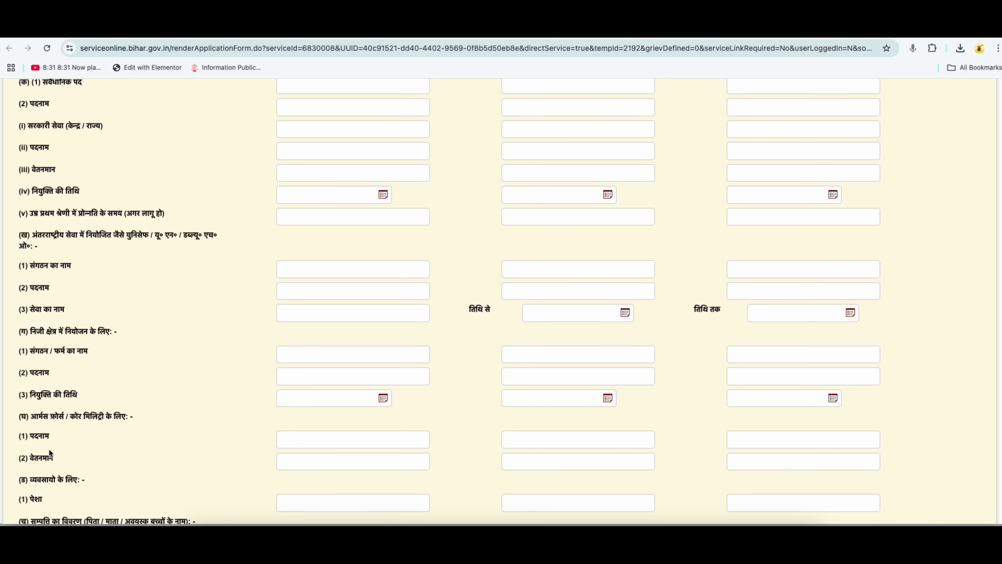
drag(34, 458, 19, 458)
scroll(82, 461, down, 3)
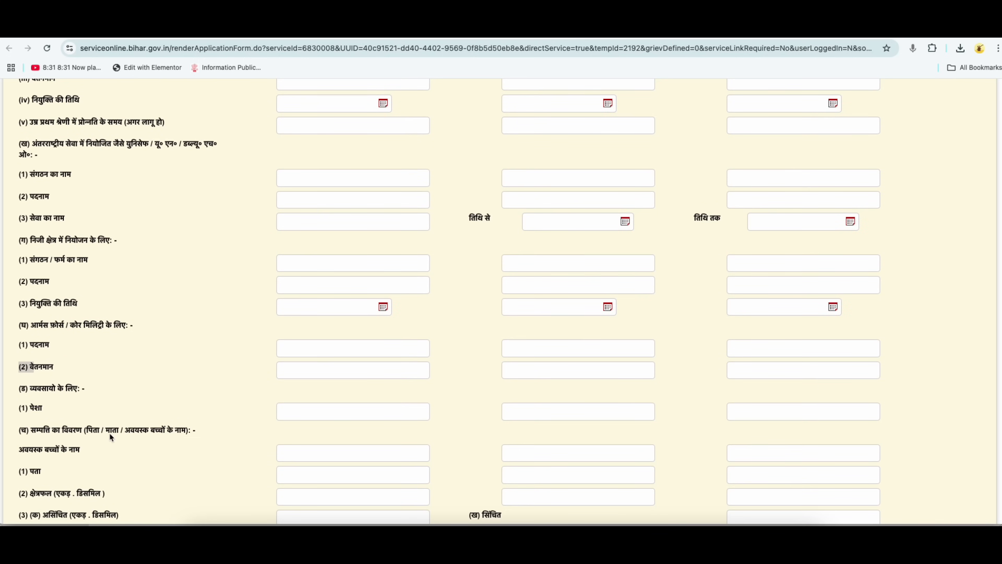
scroll(187, 435, down, 2)
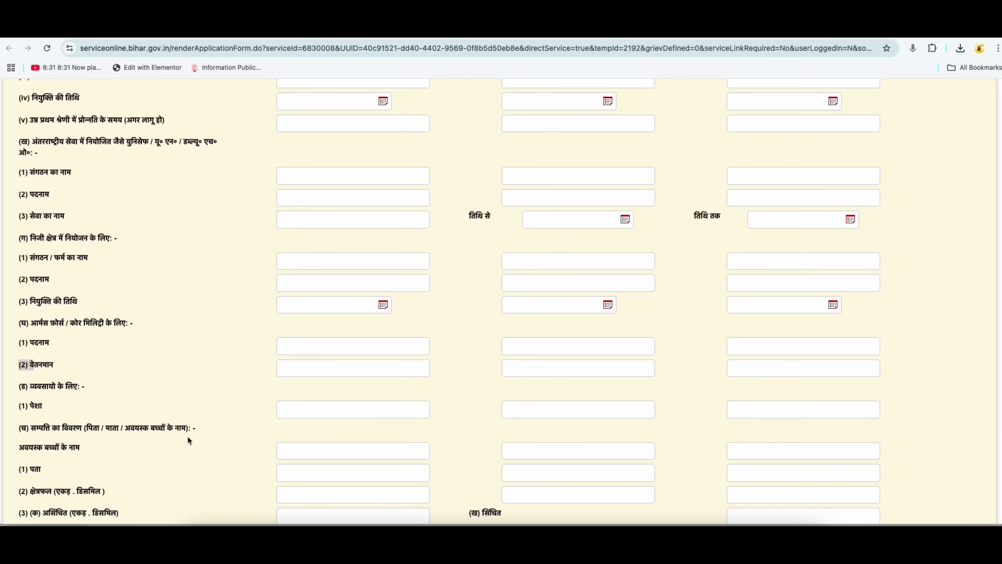
drag(26, 385, 272, 384)
scroll(264, 389, down, 1)
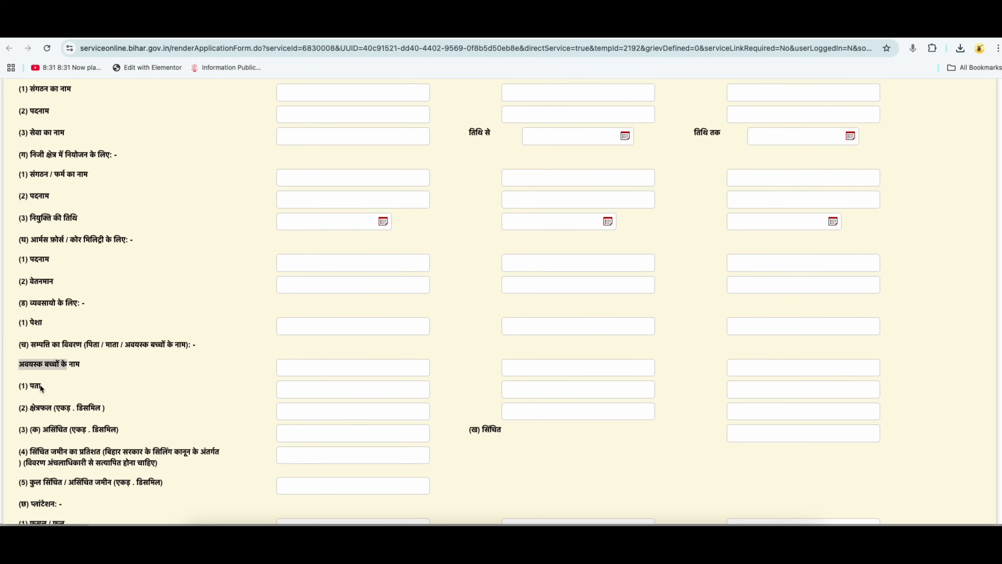
scroll(196, 424, down, 3)
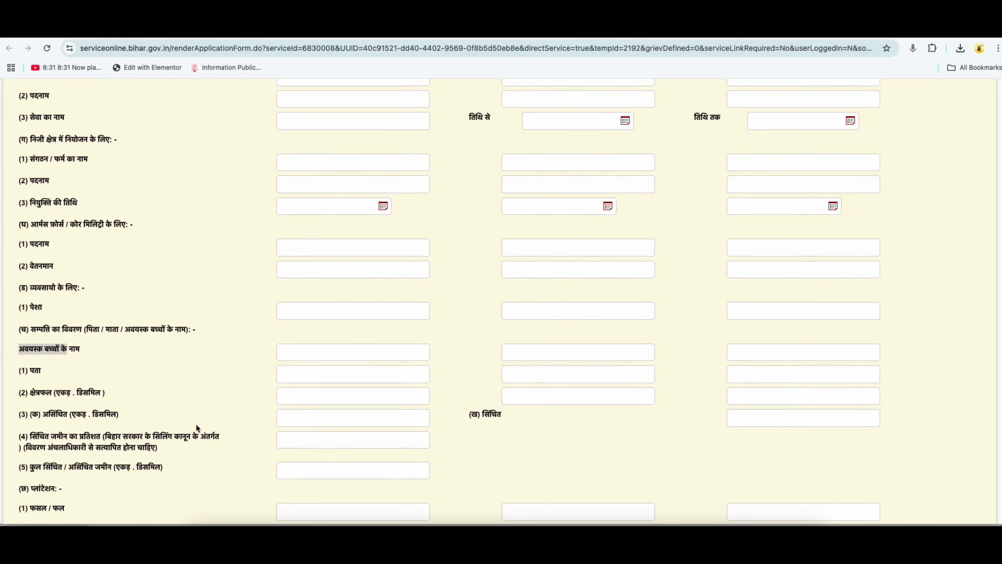
drag(49, 385, 90, 385)
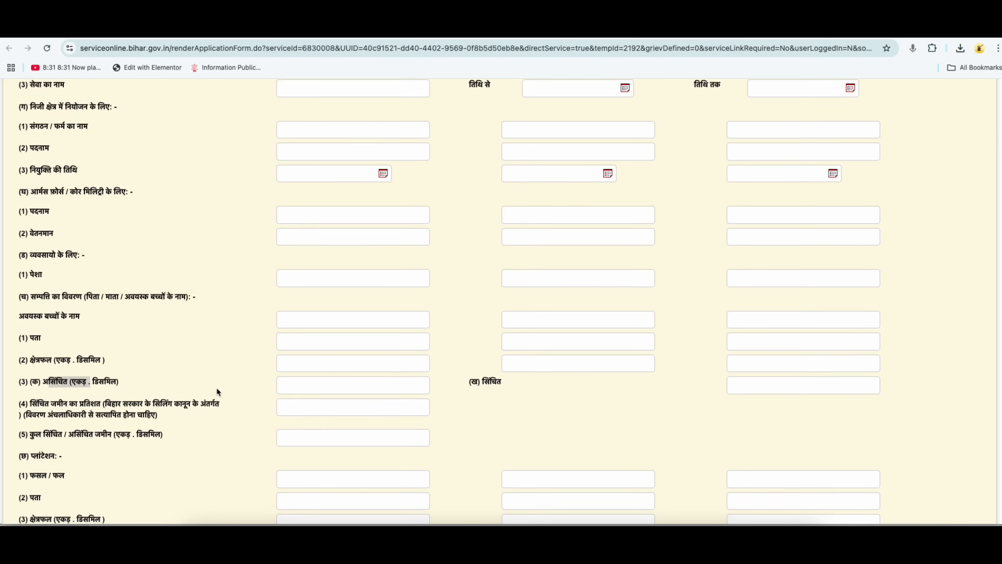
Examine the section 12 fields for total irrigated and unirrigated land, plantation, and vacant land or buildings in urban areas
scroll(216, 387, down, 3)
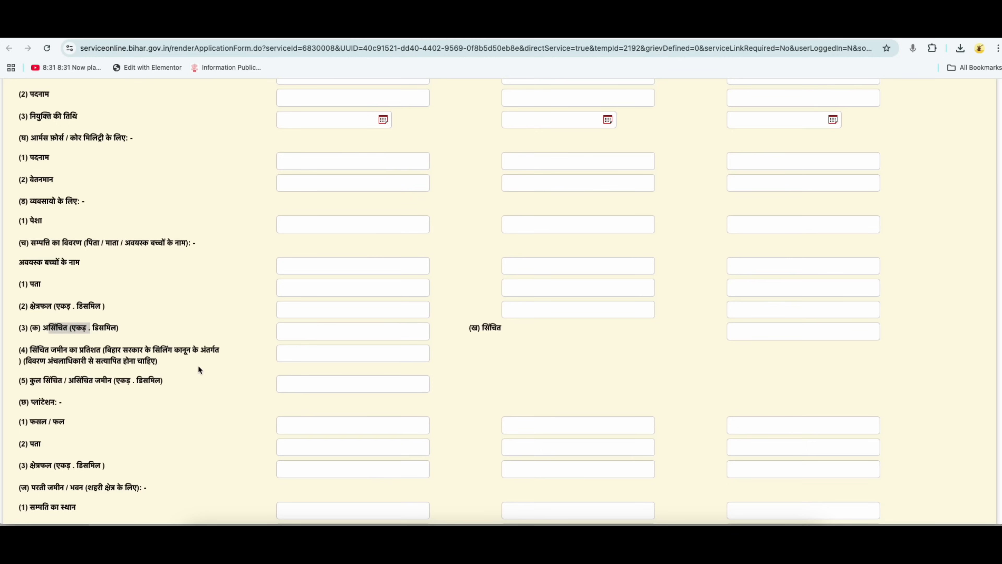
scroll(158, 370, down, 1)
drag(28, 370, 58, 369)
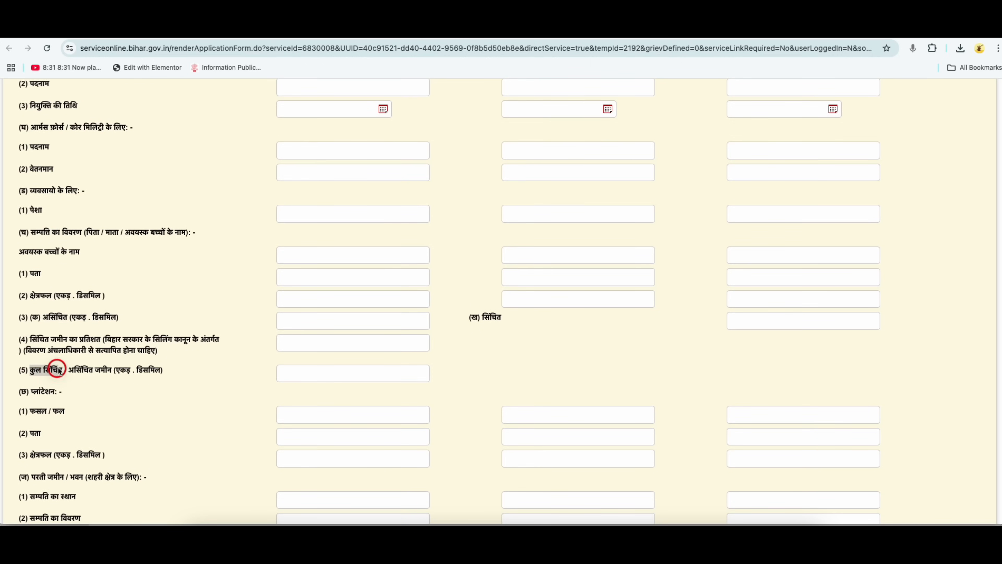
click(87, 372)
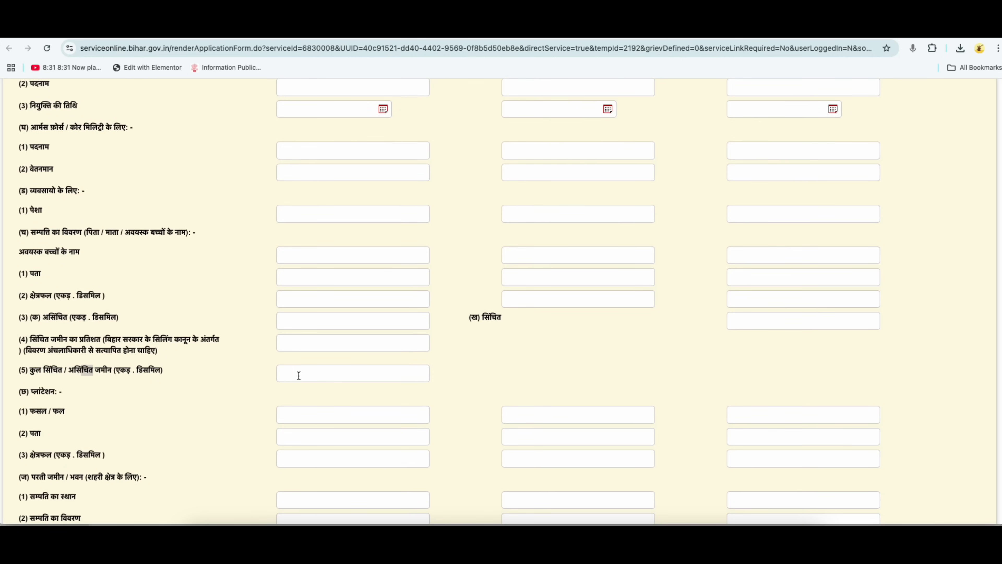
scroll(213, 380, down, 3)
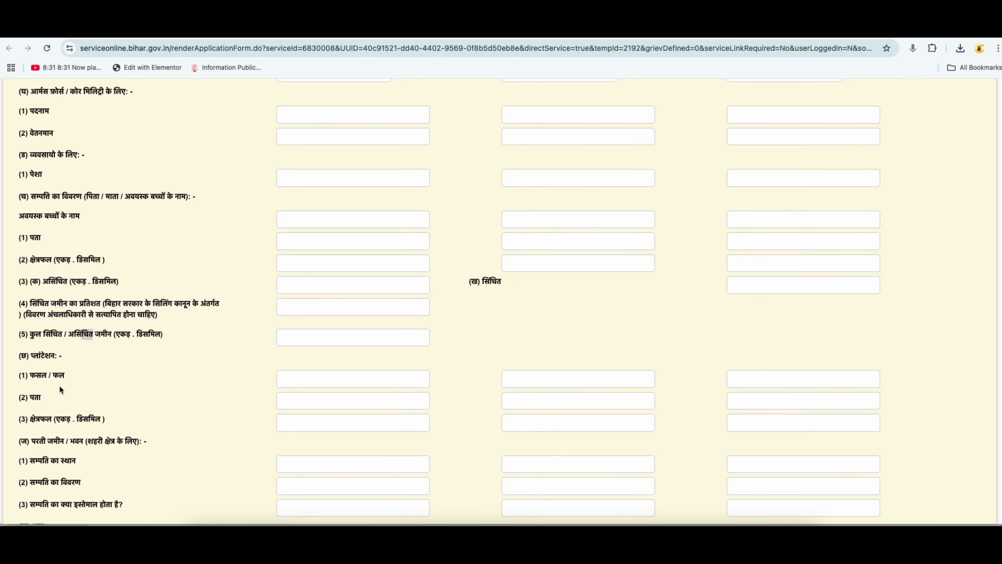
scroll(115, 415, down, 5)
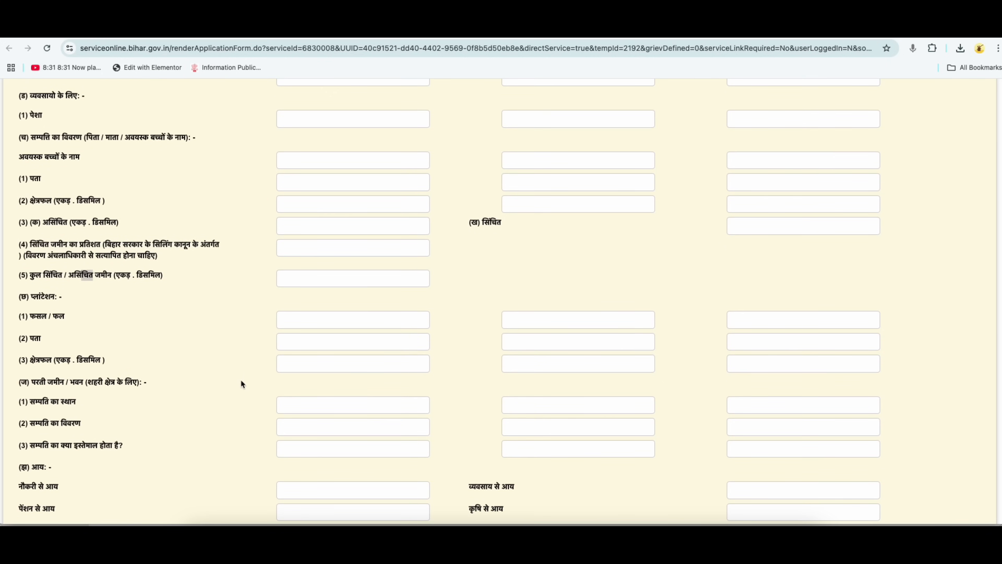
scroll(233, 390, down, 1)
scroll(239, 387, down, 5)
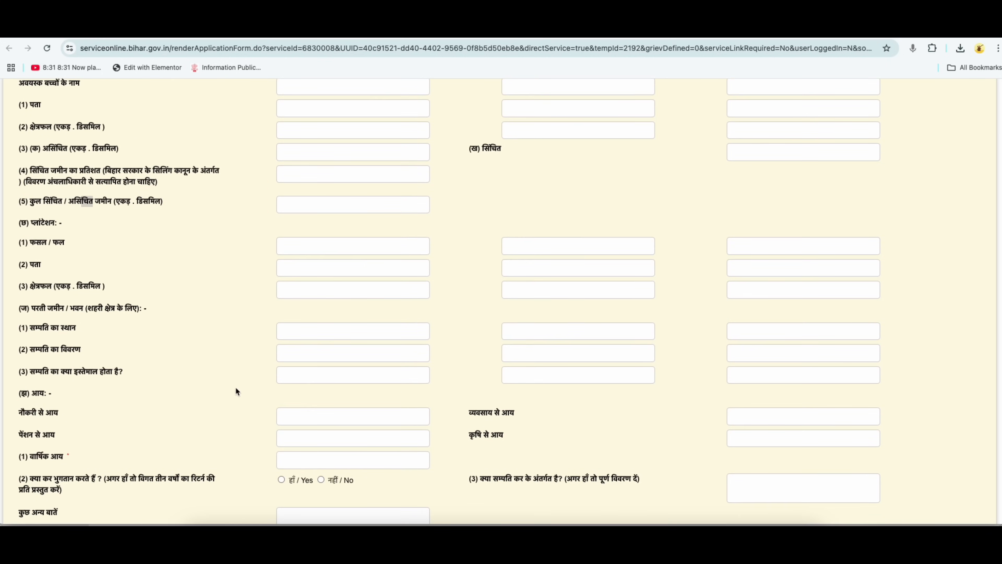
drag(35, 374, 119, 373)
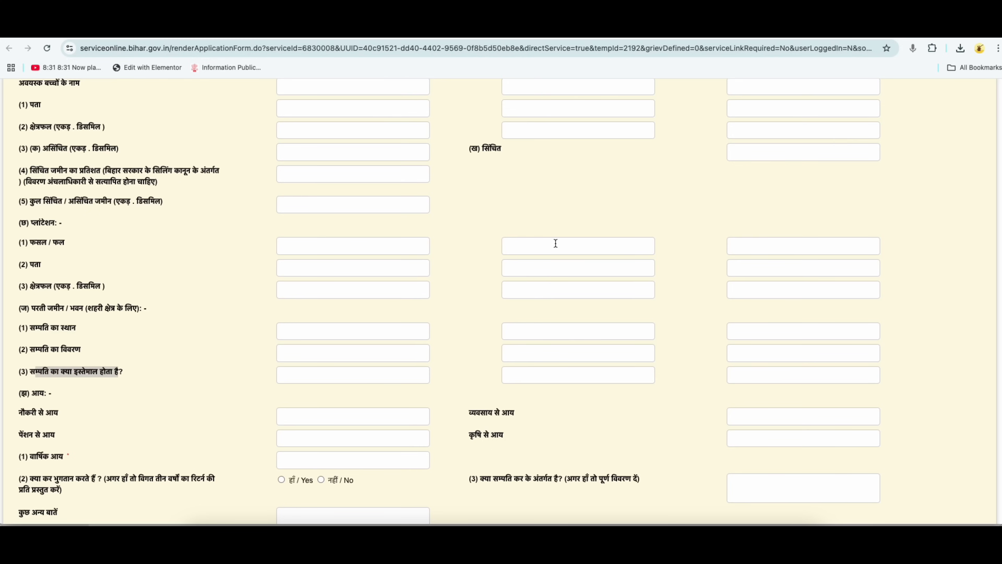
scroll(478, 350, down, 4)
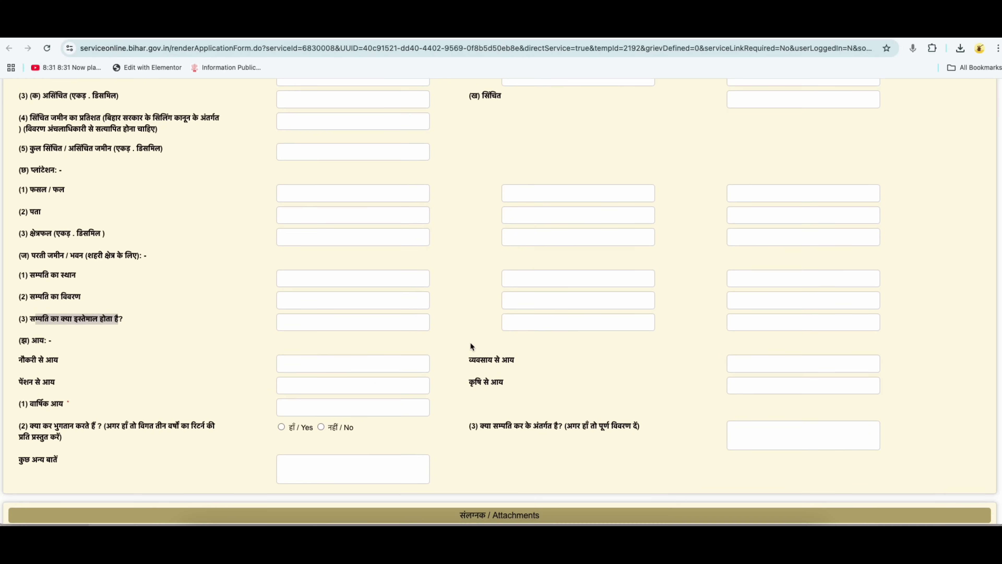
Fill in the income section with 0 from employment, 50000 from business, 0 from pension and 20000 from agriculture
drag(20, 344, 49, 344)
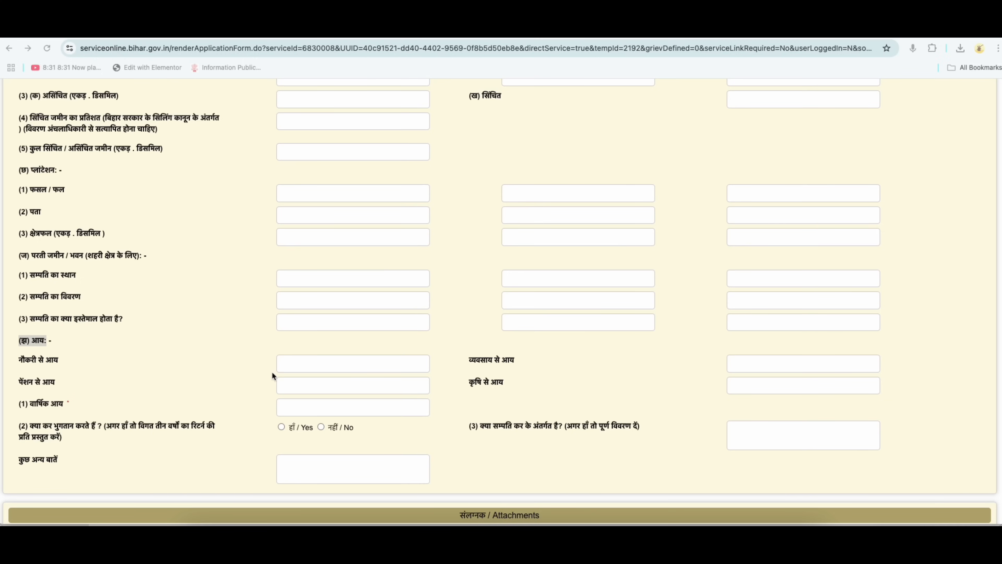
click(291, 368)
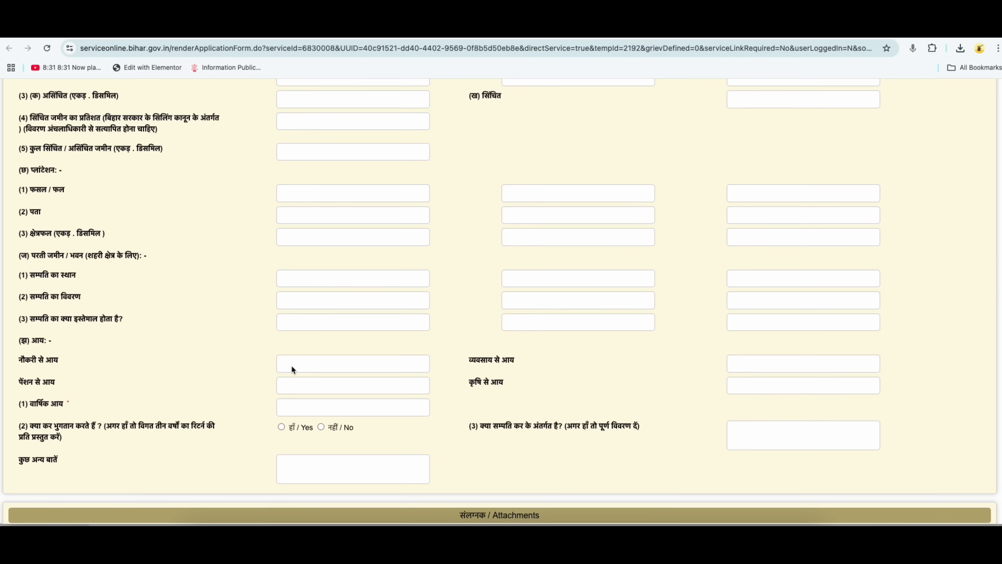
text(0)
drag(469, 360, 512, 362)
click(753, 364)
text(50000)
click(305, 387)
click(733, 384)
text(20000)
click(295, 405)
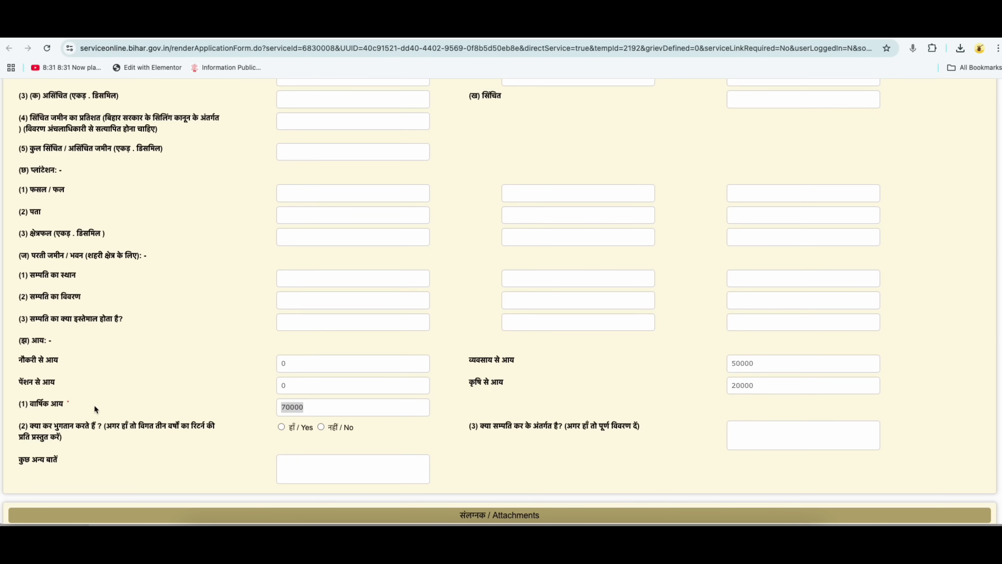
double_click(286, 409)
click(476, 362)
click(285, 410)
Answer the tax payment question with नहीं / No, leaving the other remarks field empty
scroll(421, 438, down, 1)
click(322, 411)
scroll(496, 448, down, 5)
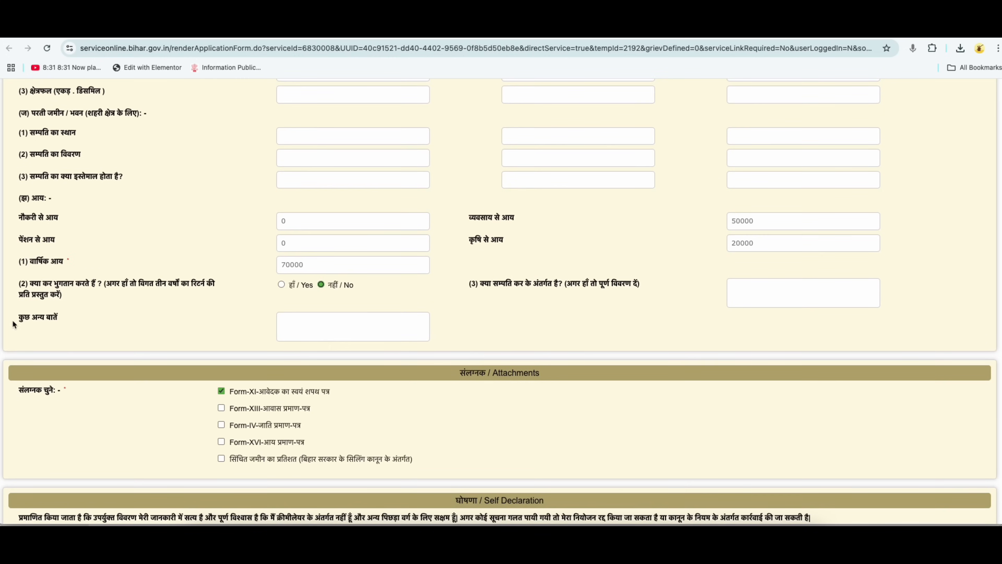
click(287, 323)
Select Form-XI self-affidavit, Form-XIII residence, Form-IV caste and Form-XVI income certificates as attachments
scroll(356, 339, down, 2)
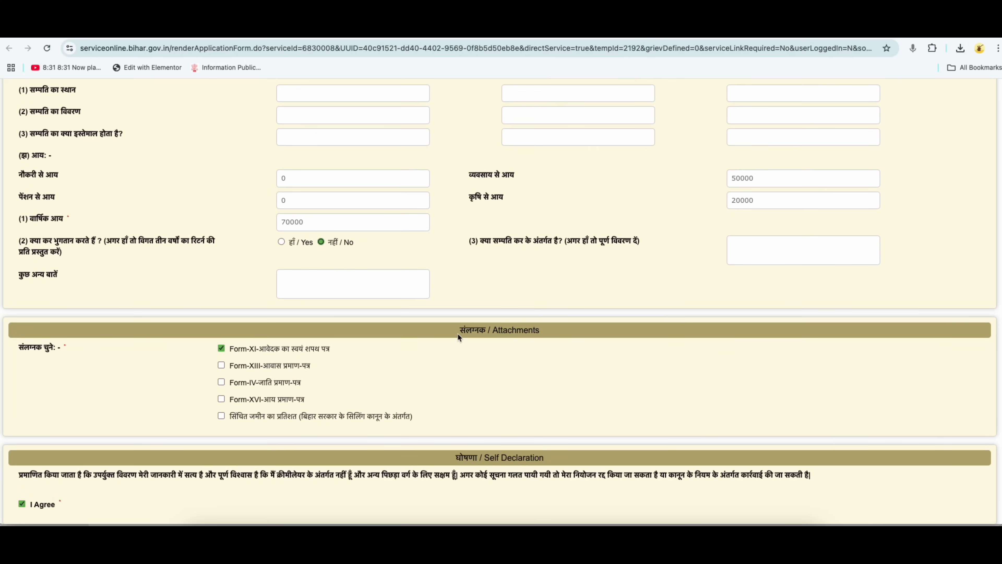
double_click(463, 330)
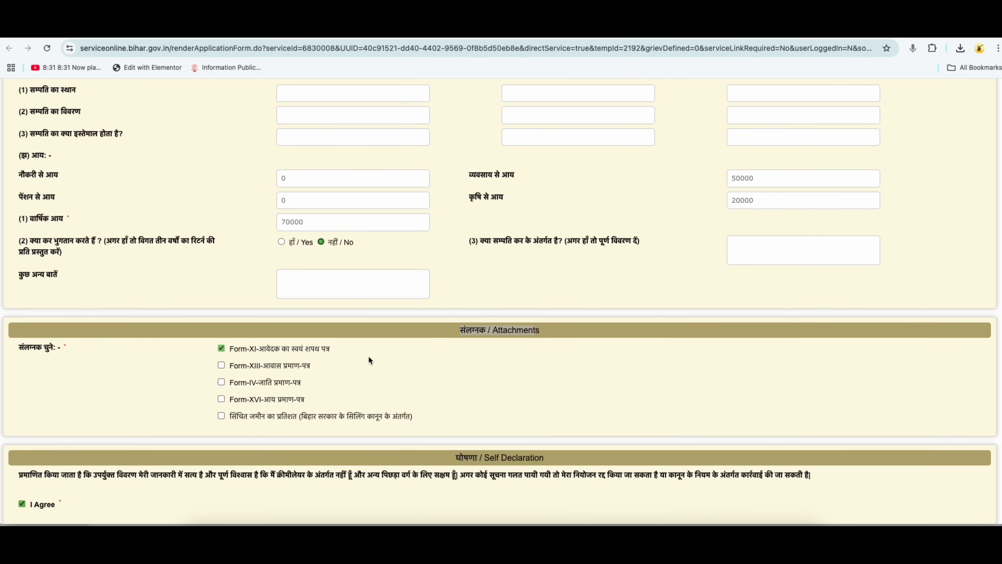
click(248, 351)
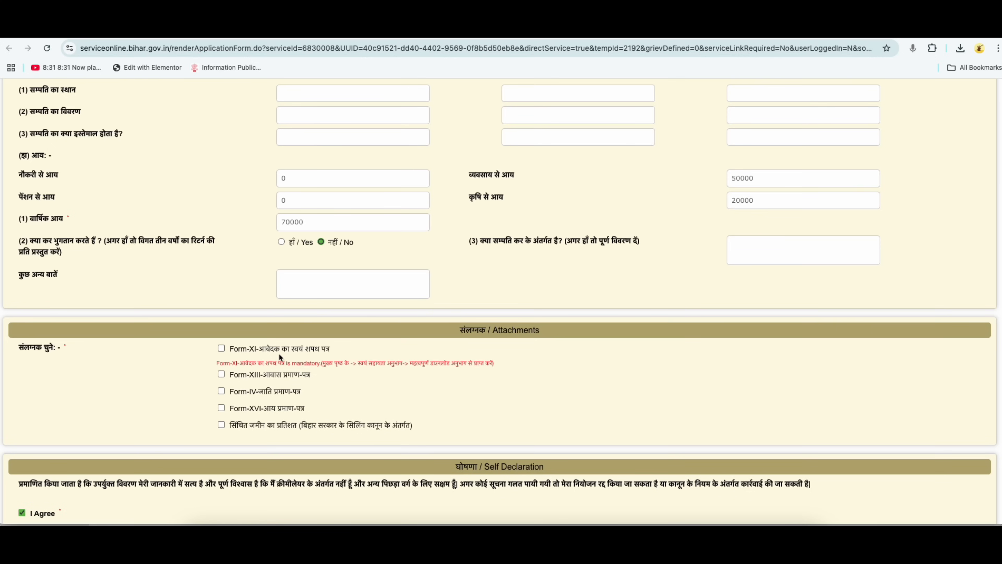
click(222, 349)
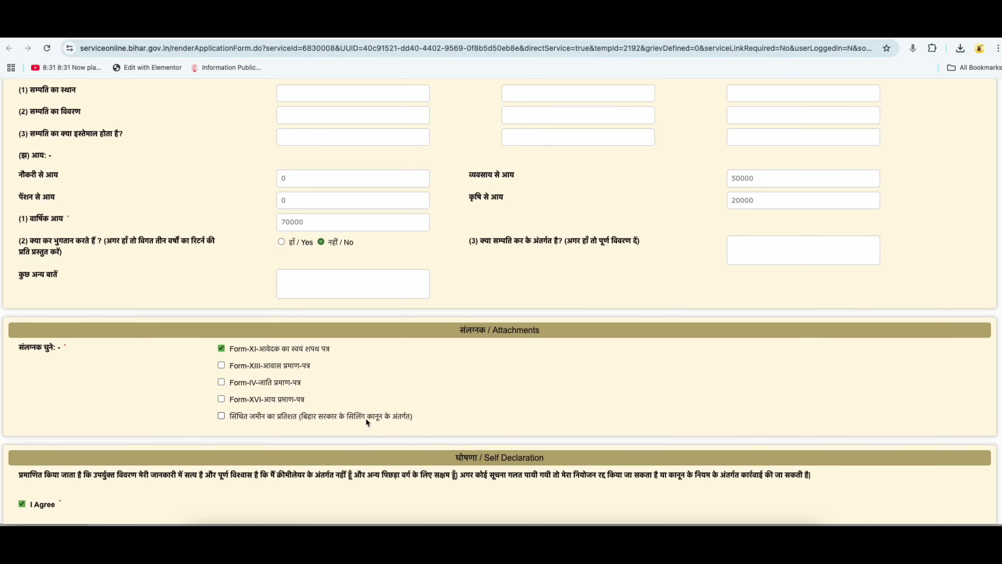
click(221, 400)
scroll(242, 431, down, 3)
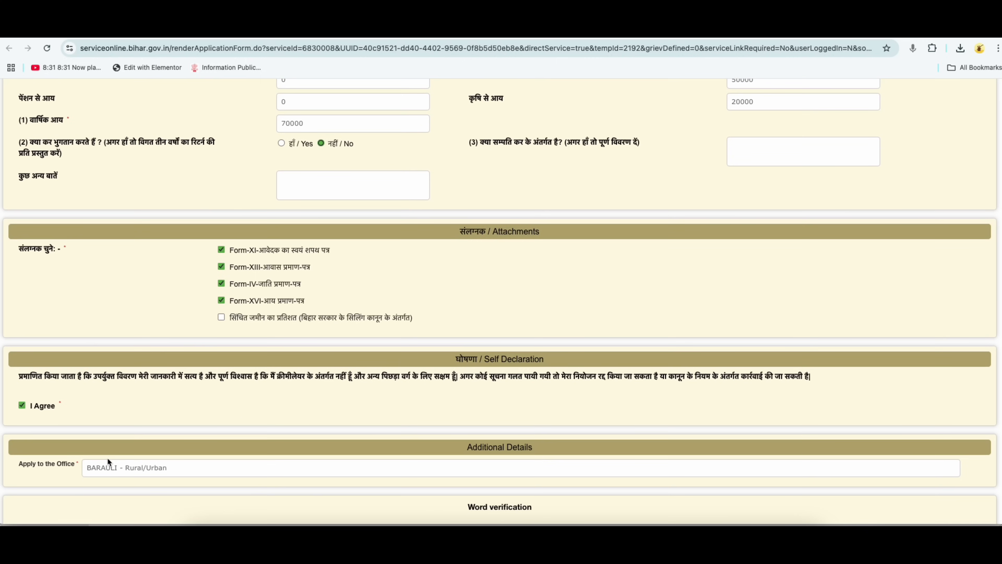
Proceed to the application preview and review its applicant details and section 12 entries
scroll(509, 498, down, 5)
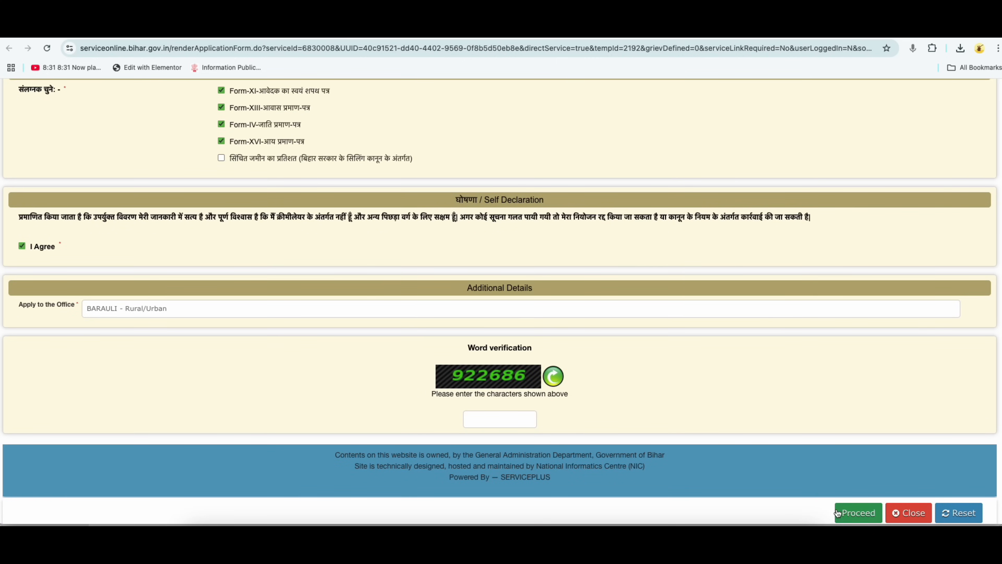
click(859, 512)
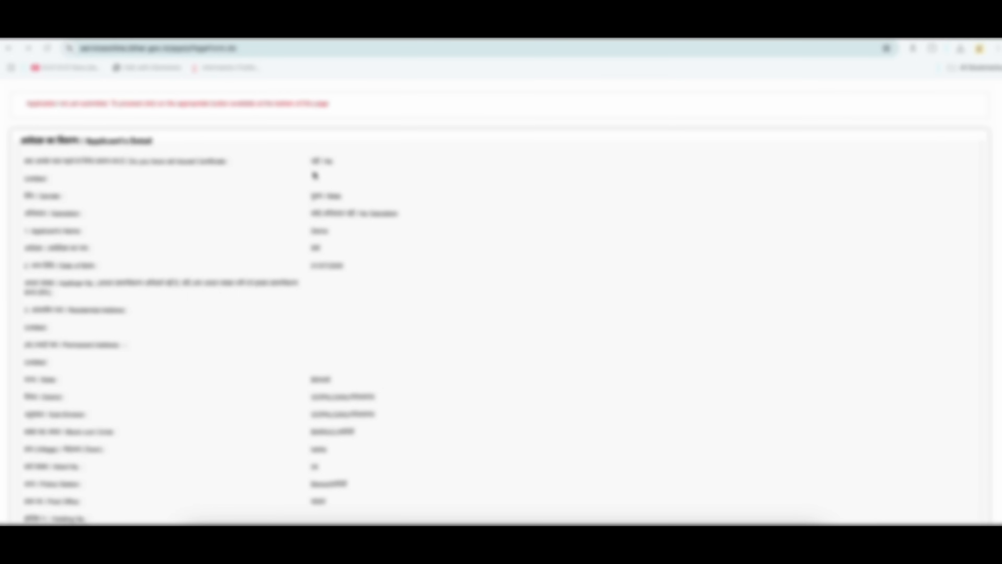
scroll(334, 256, down, 3)
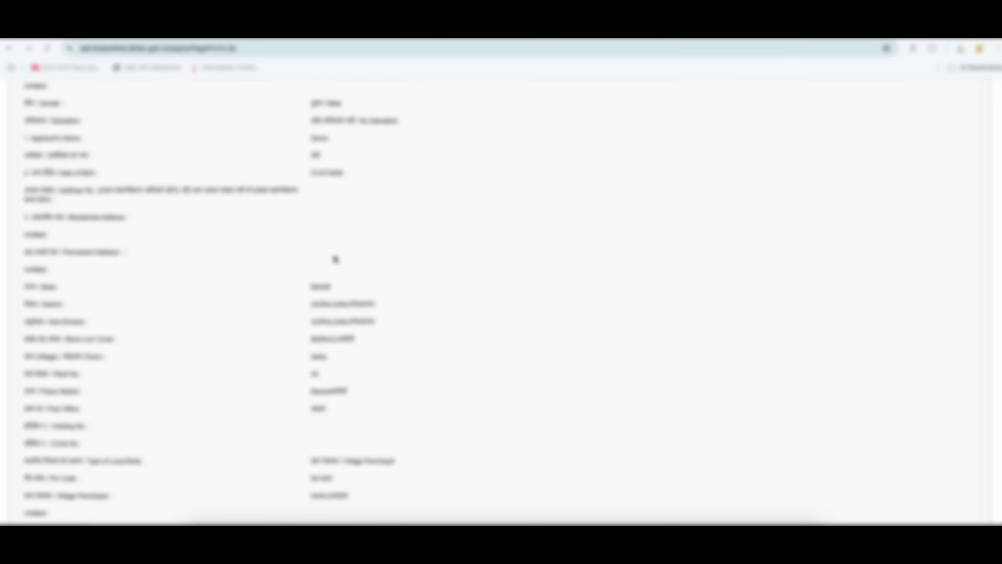
scroll(335, 258, down, 12)
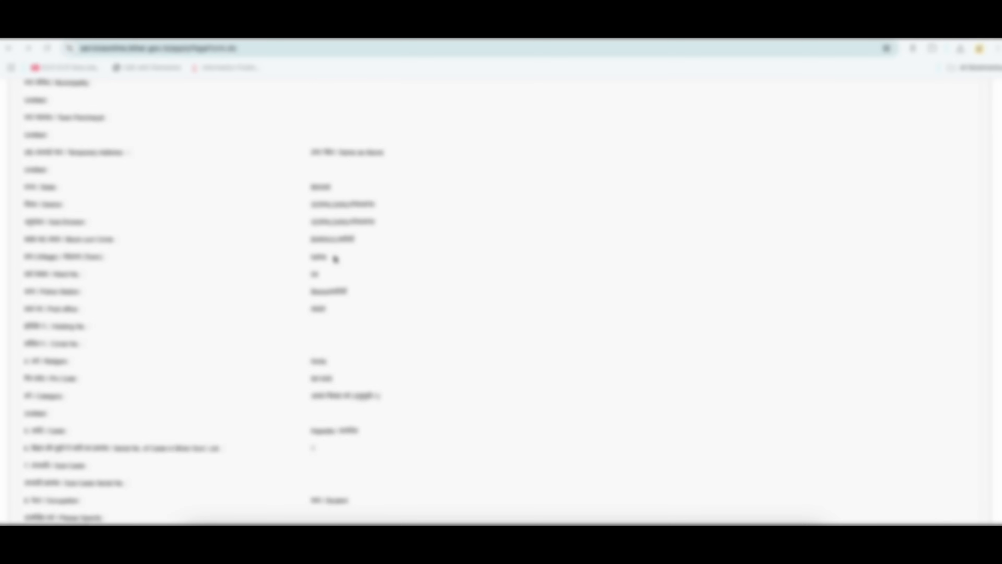
scroll(335, 259, down, 10)
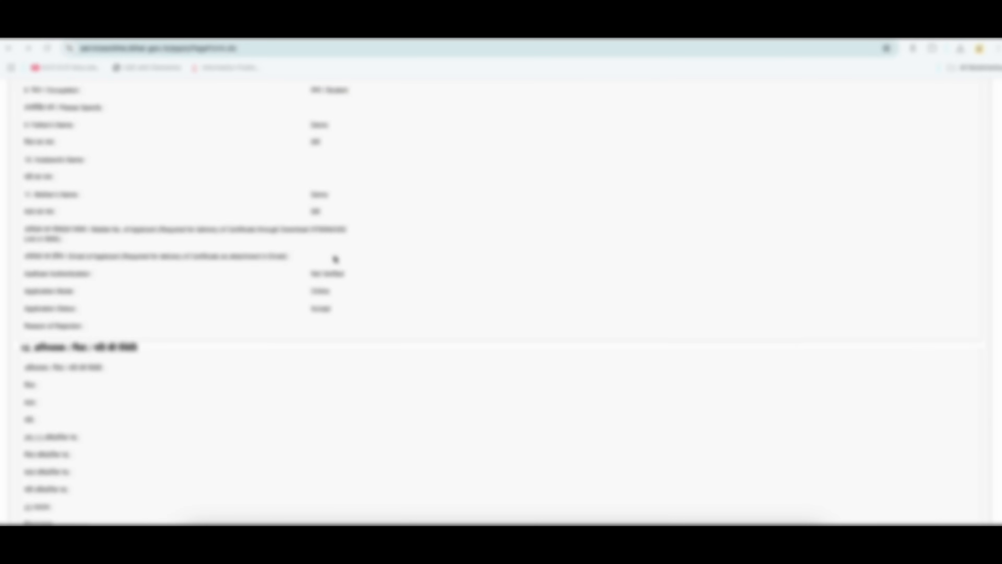
scroll(336, 259, down, 10)
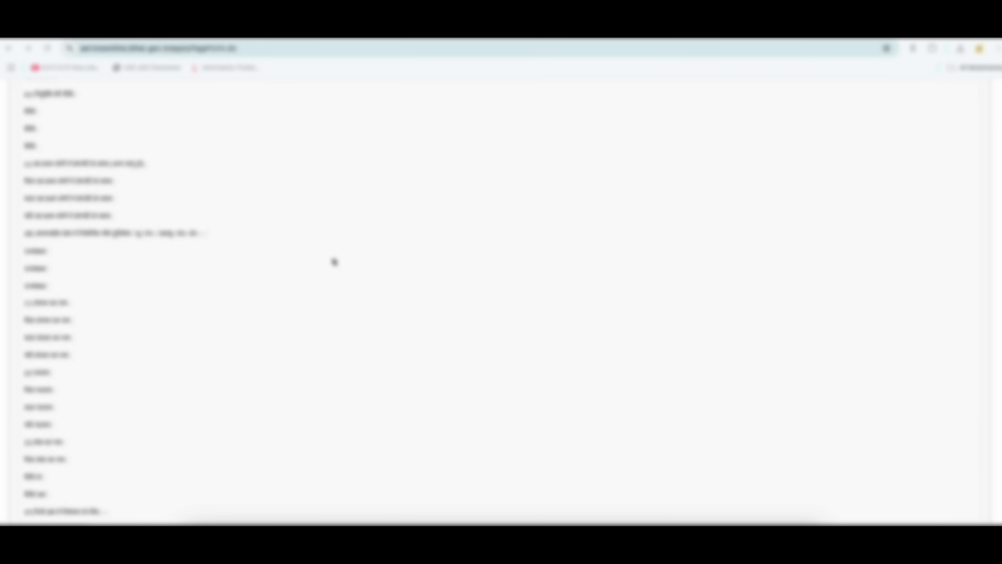
scroll(335, 262, down, 10)
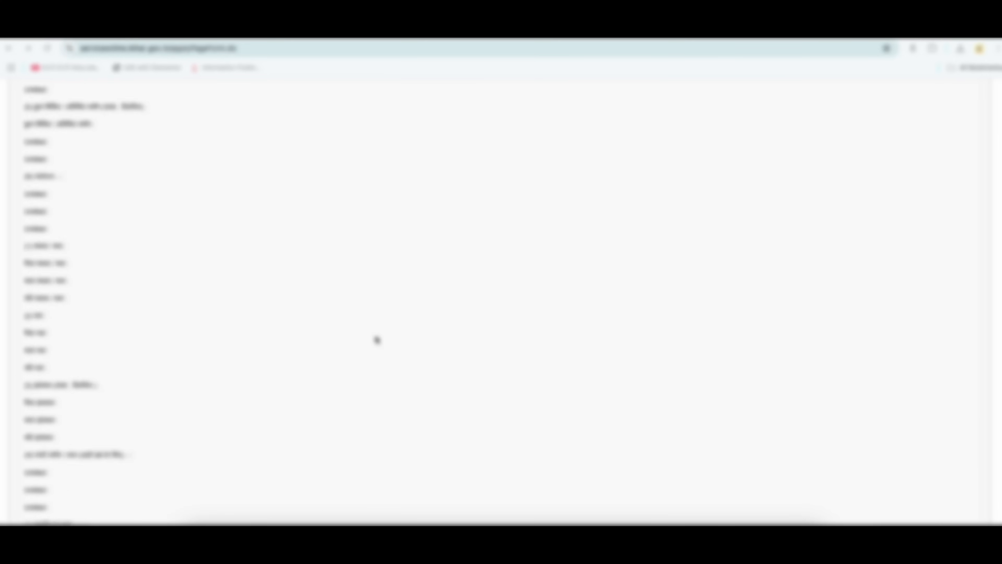
scroll(377, 340, down, 10)
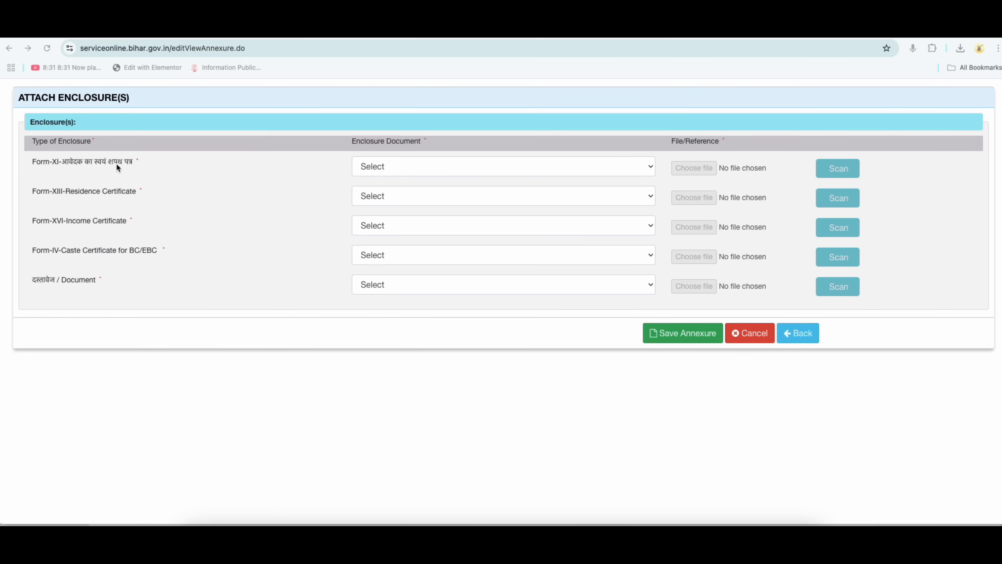
Choose the enclosure document for Form-XI-आवेदक का स्वयं शपथ पत्र
click(379, 164)
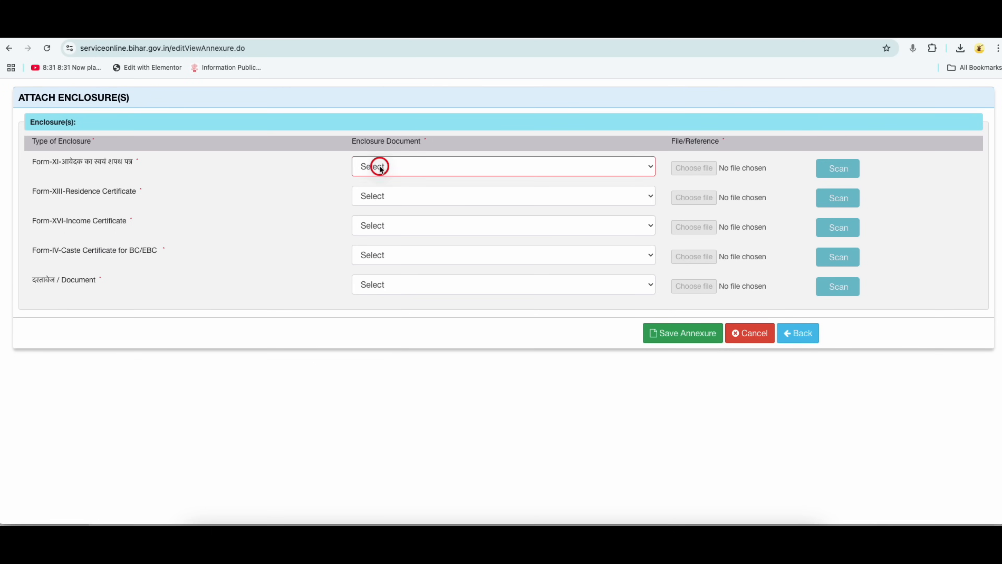
click(386, 180)
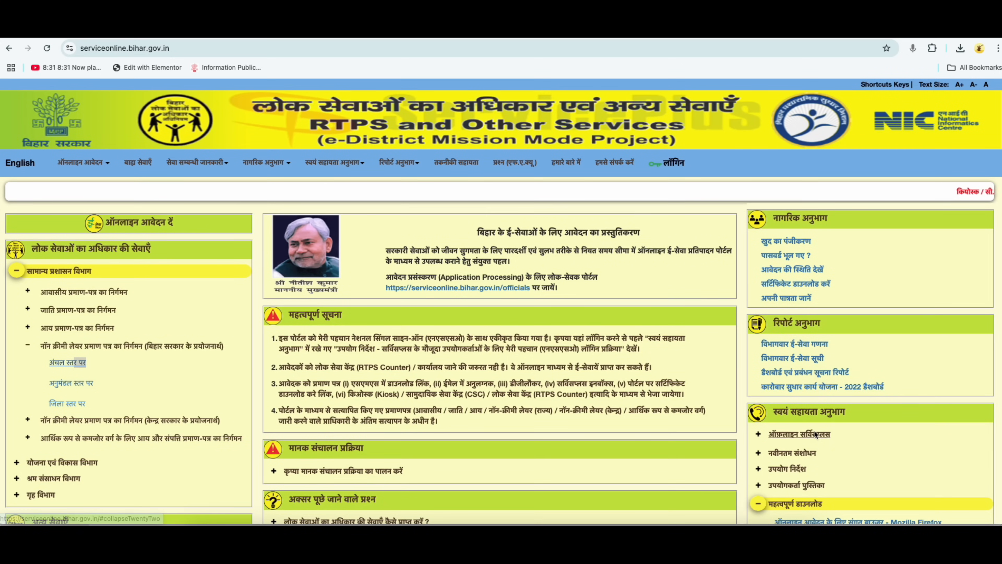
Open the Form-XI-आवेदक का स्वयं शपथ पत्र PDF from the portal's महत्वपूर्ण डाउनलोड section
scroll(814, 430, down, 1)
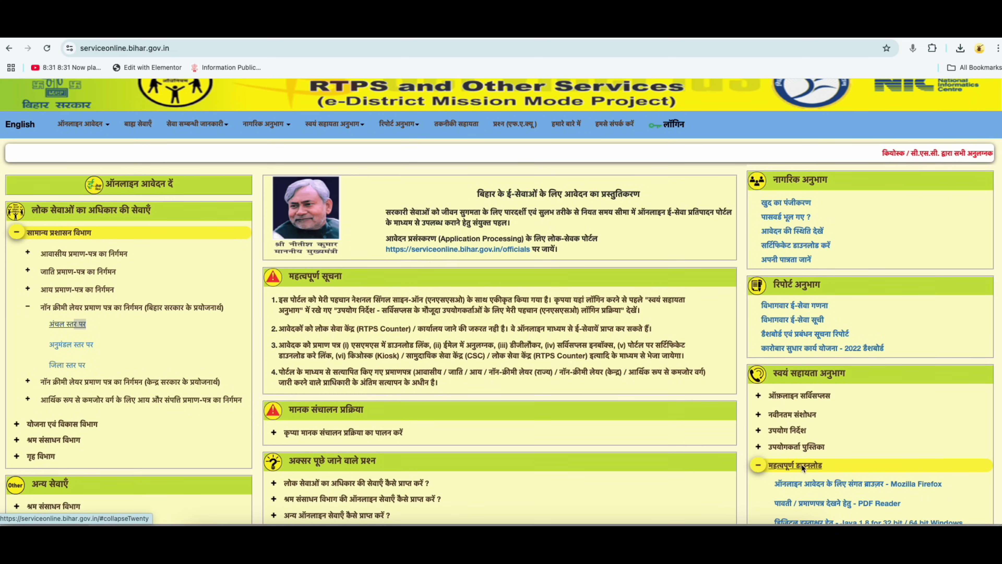
scroll(802, 463, down, 1)
scroll(802, 463, down, 3)
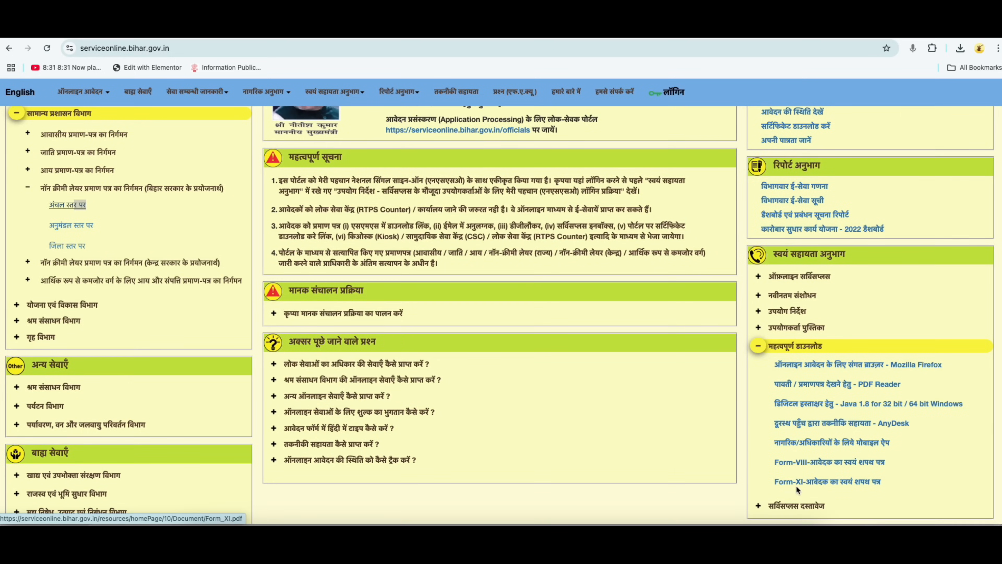
click(790, 482)
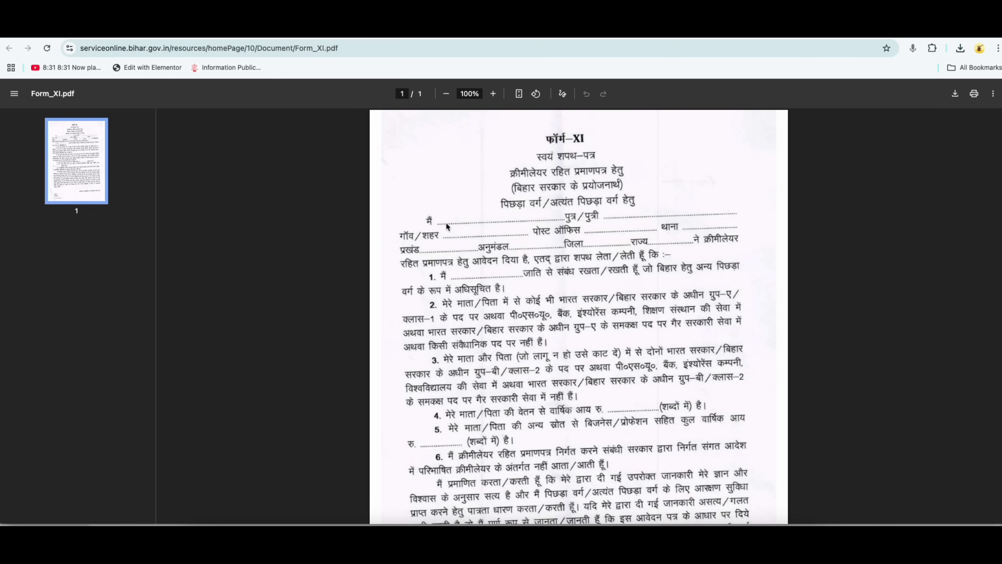
Examine the Form-XI affidavit's applicant blanks, the parents' annual income clauses 4 and 5, and the signature, place and date area
click(630, 218)
scroll(543, 282, down, 1)
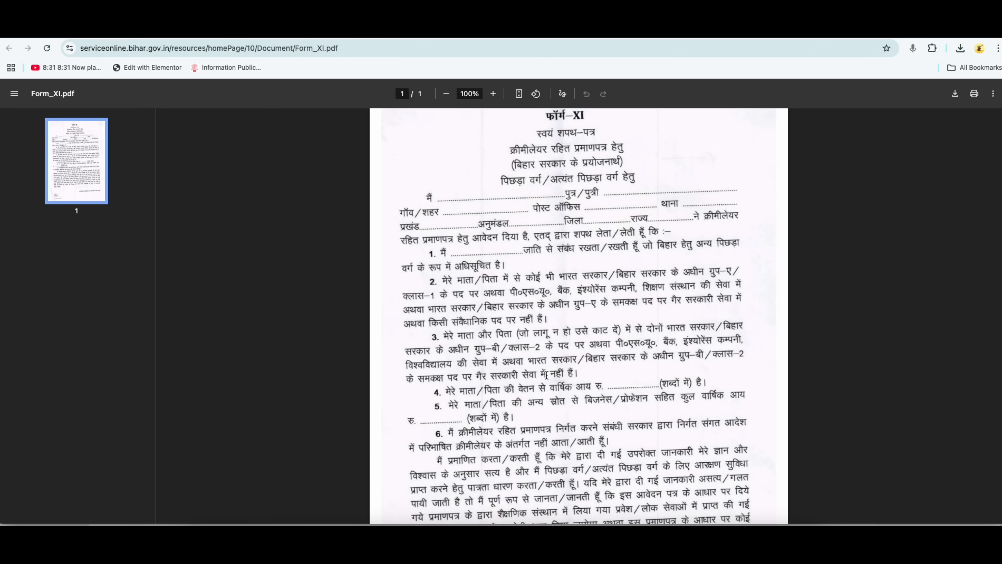
drag(441, 392, 487, 390)
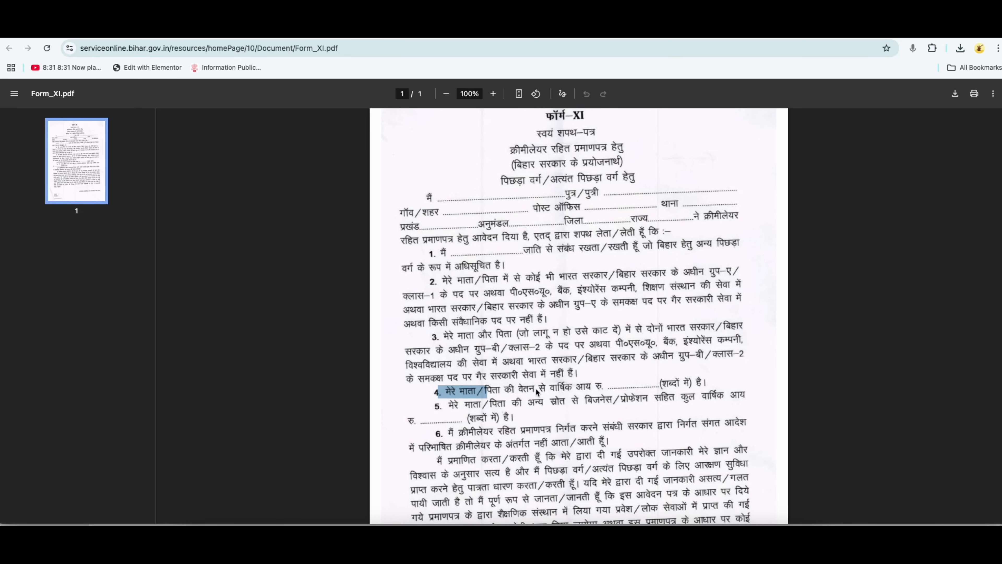
drag(549, 389, 591, 386)
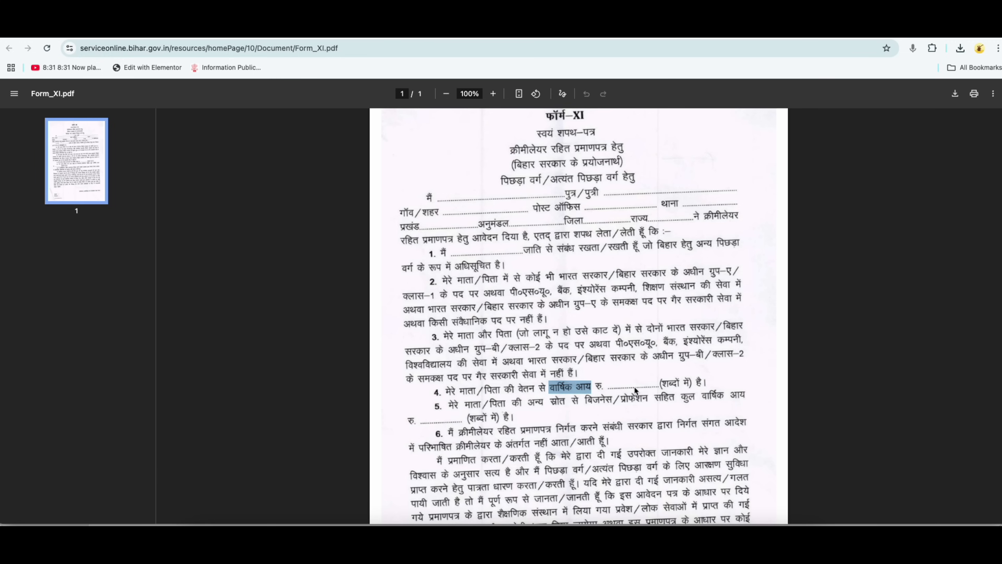
scroll(635, 390, down, 1)
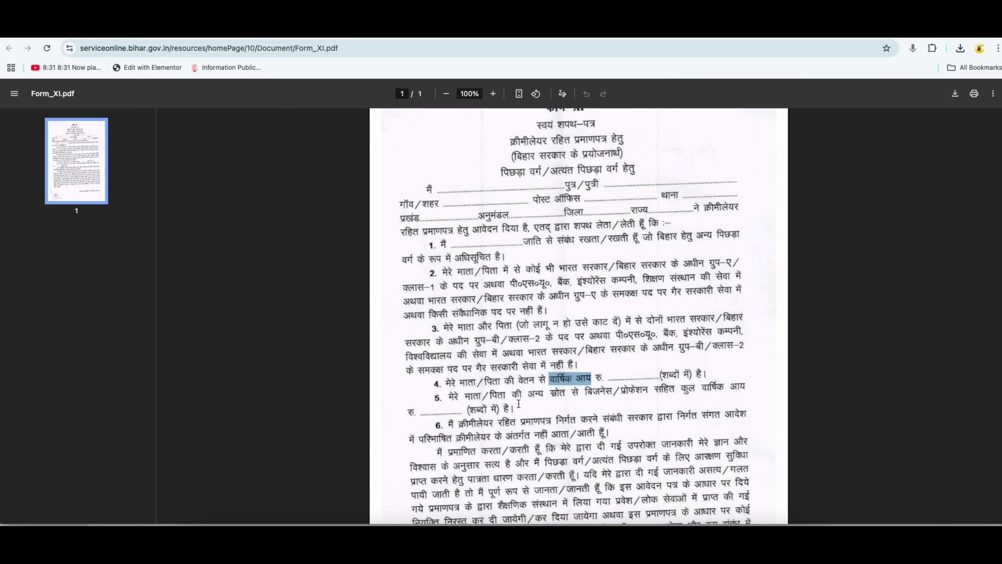
drag(518, 381, 592, 382)
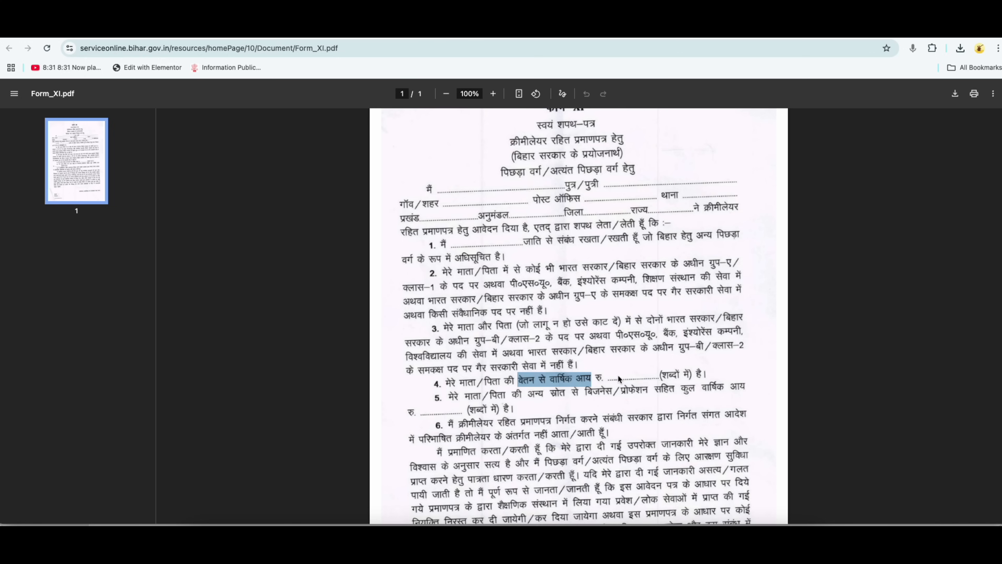
drag(451, 396, 644, 390)
click(474, 422)
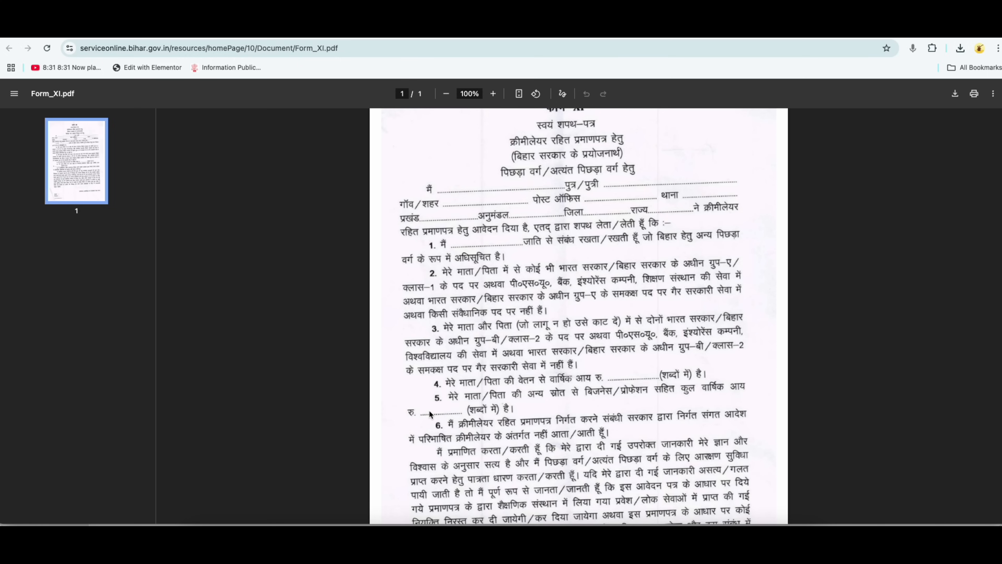
scroll(429, 411, down, 5)
drag(600, 448, 751, 443)
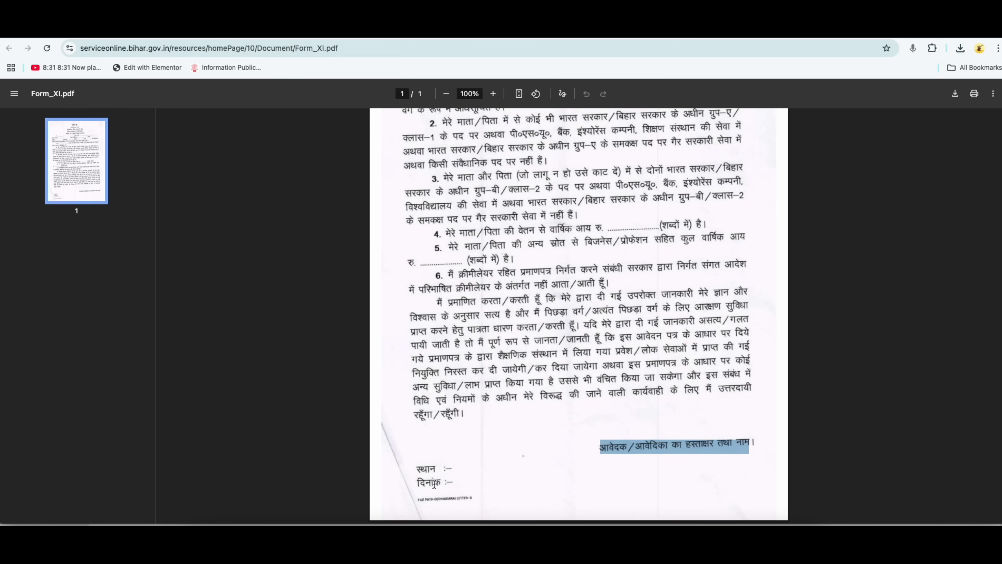
Return to the Attach Enclosure(s) page and choose निवास प्रमाण पत्र as the document for Form-XIII-Residence Certificate
click(380, 35)
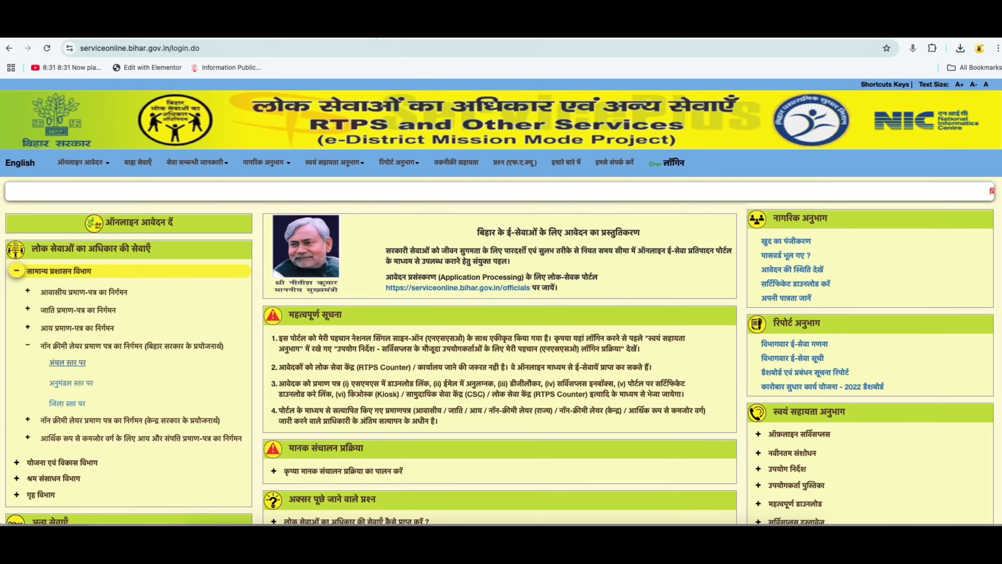
click(394, 36)
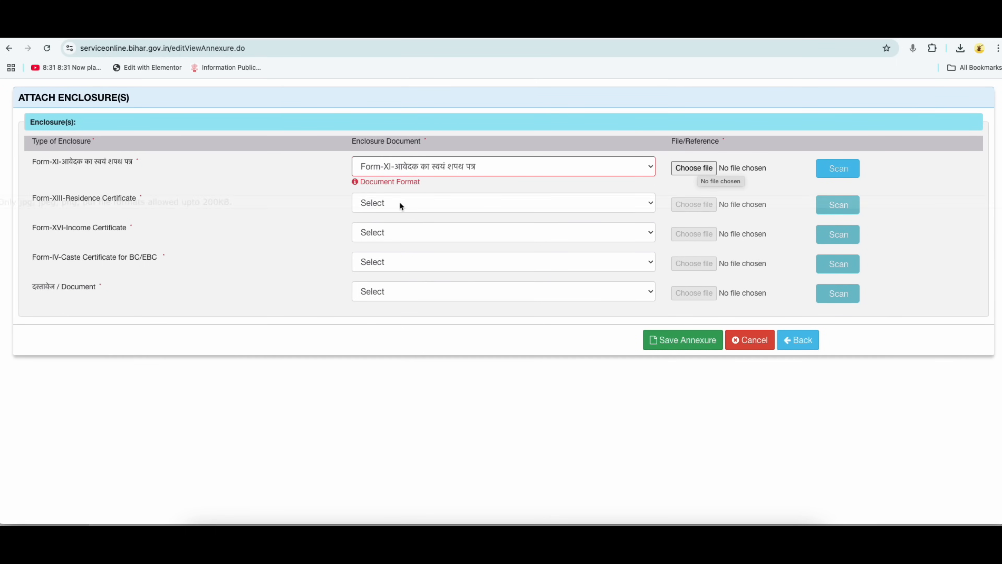
click(380, 203)
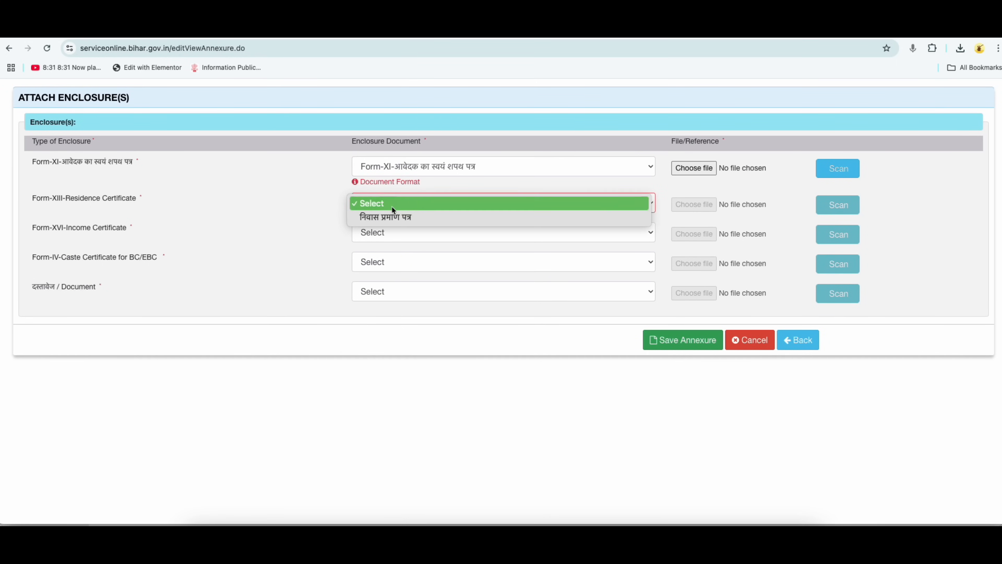
click(408, 218)
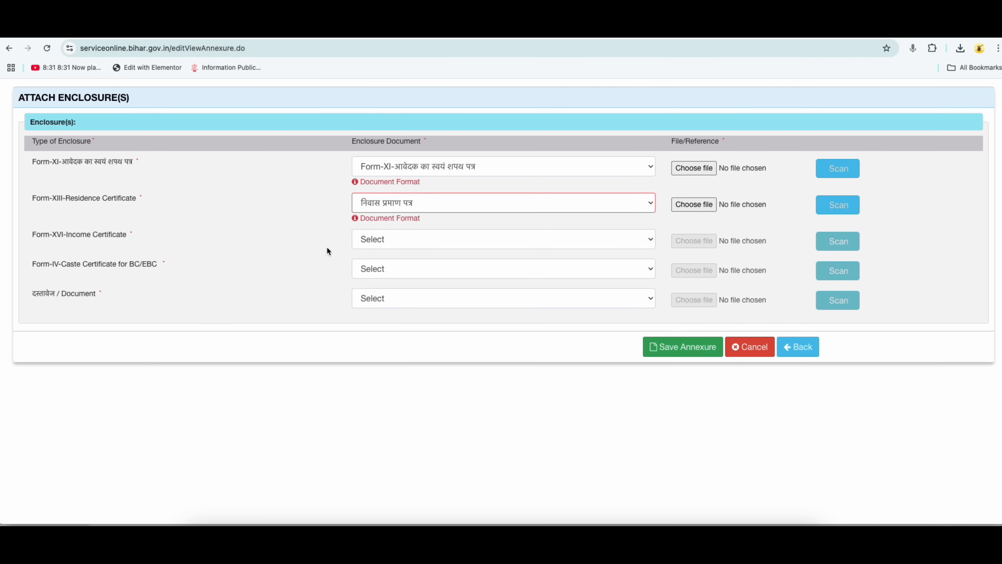
Choose आय प्रमाण पत्र for the income certificate, जाति प्रमाण पत्र for the caste certificate and आधार कार्ड for दस्तावेज / Document
click(392, 239)
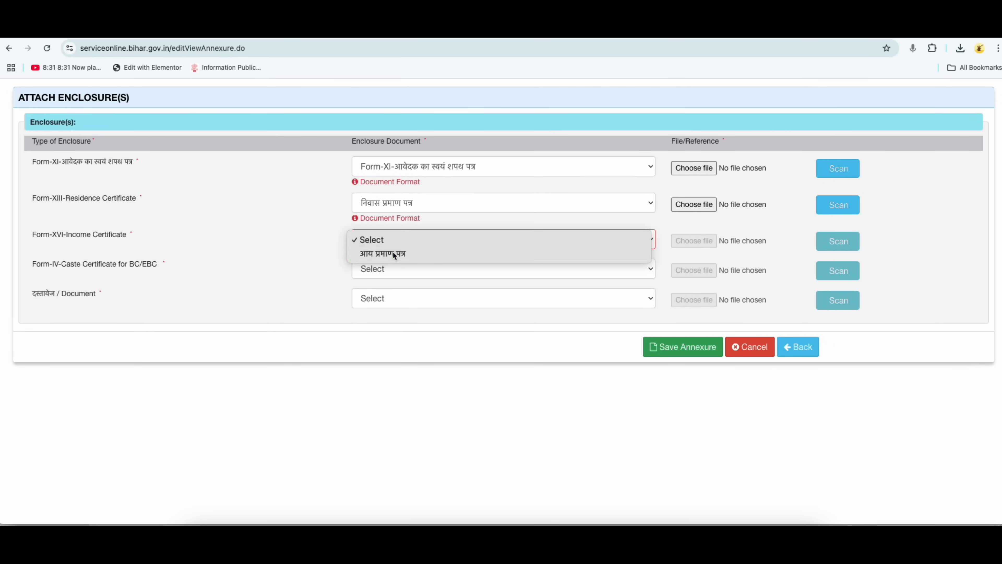
click(392, 251)
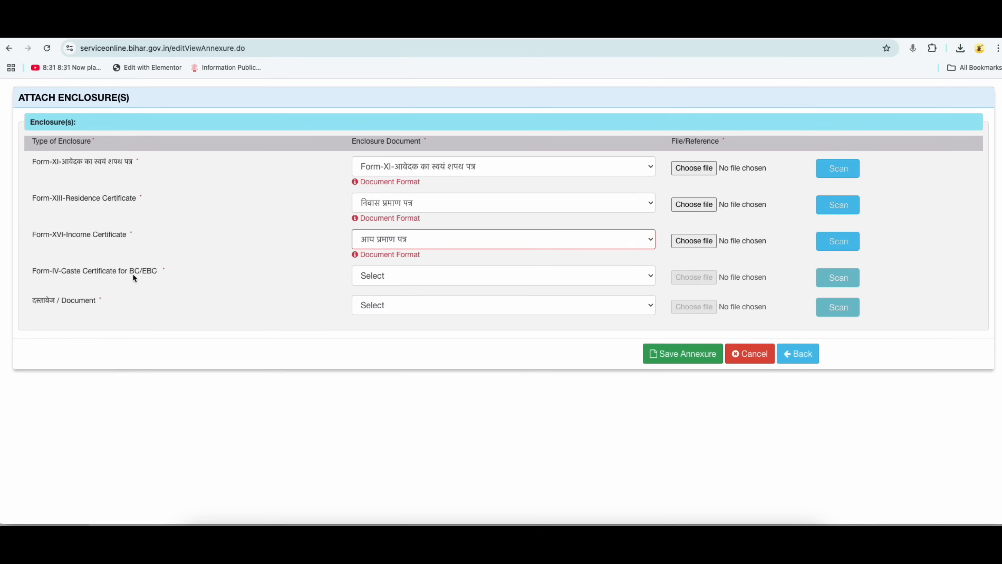
click(376, 276)
click(382, 287)
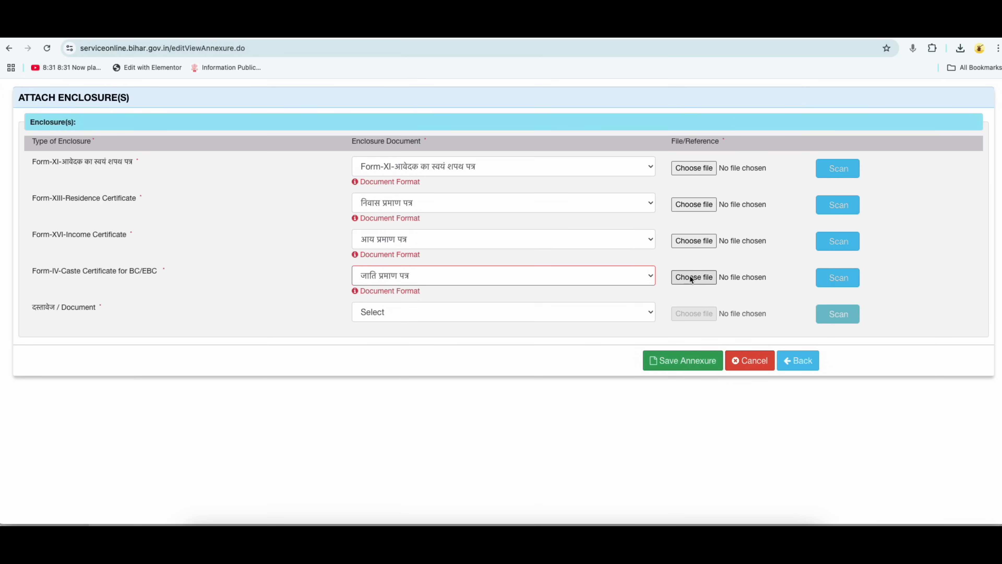
click(357, 315)
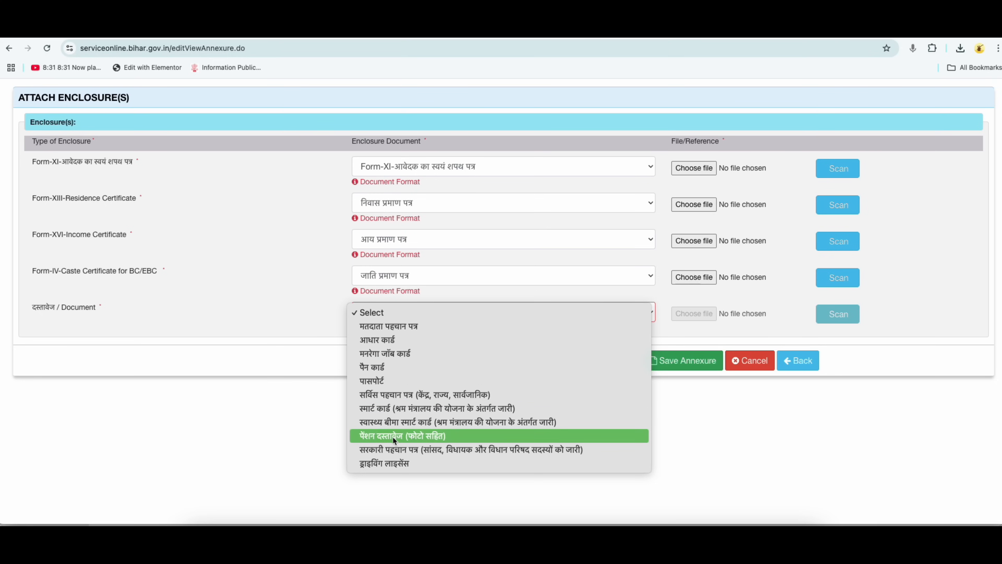
click(376, 340)
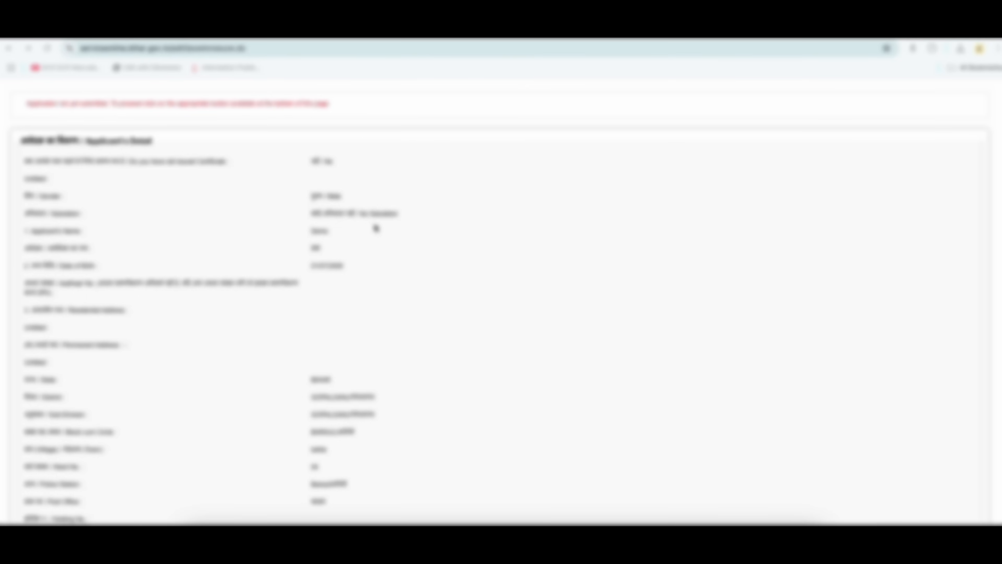
Review the application preview from the applicant's details through the self declaration and annexure list to the additional details
scroll(394, 271, down, 5)
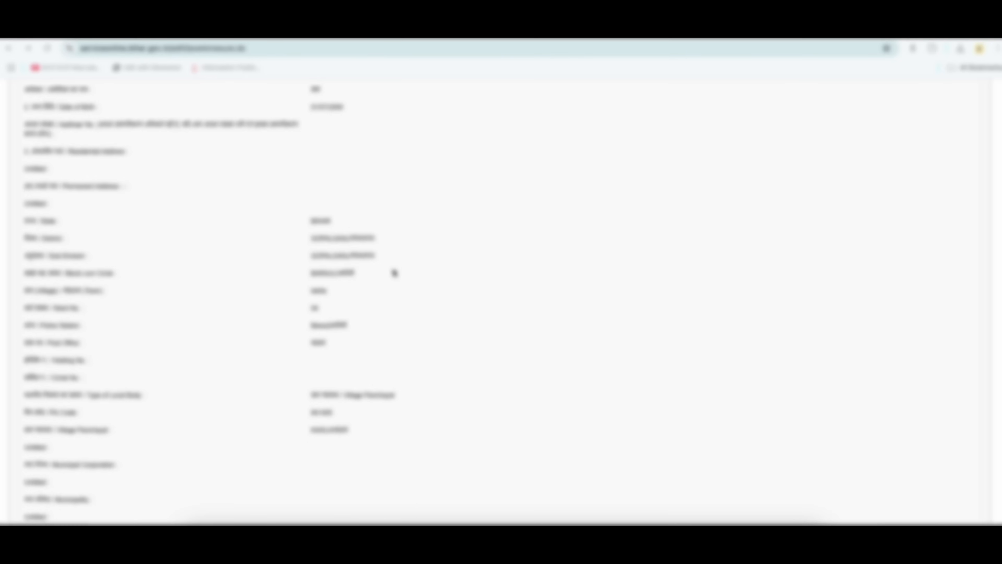
scroll(394, 272, down, 13)
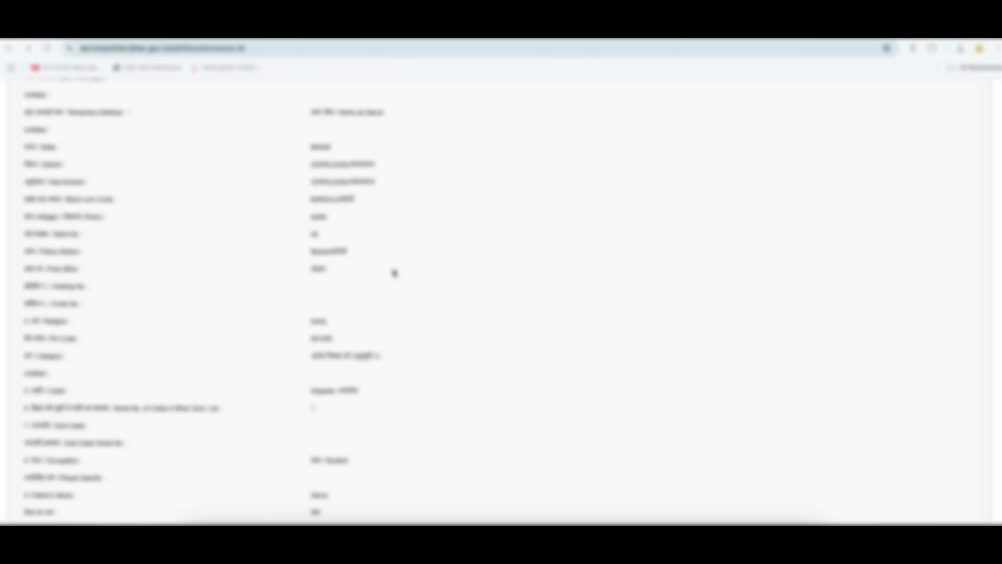
scroll(393, 272, down, 18)
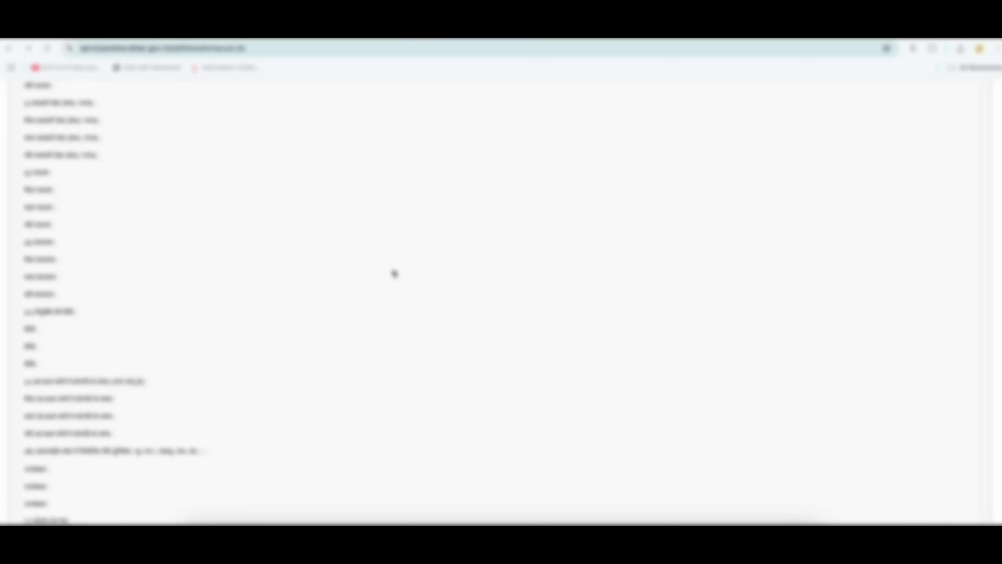
scroll(398, 298, down, 20)
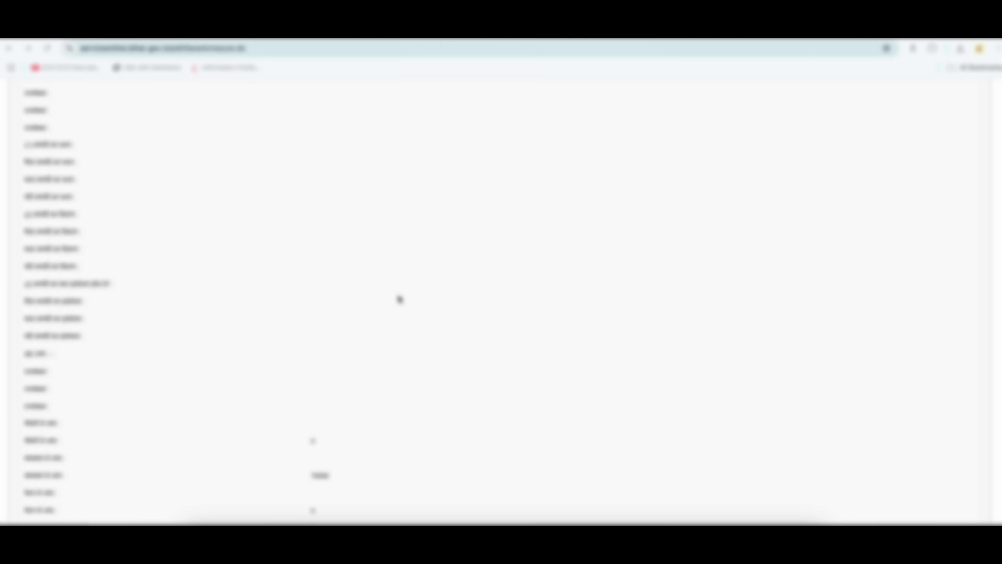
scroll(399, 298, down, 8)
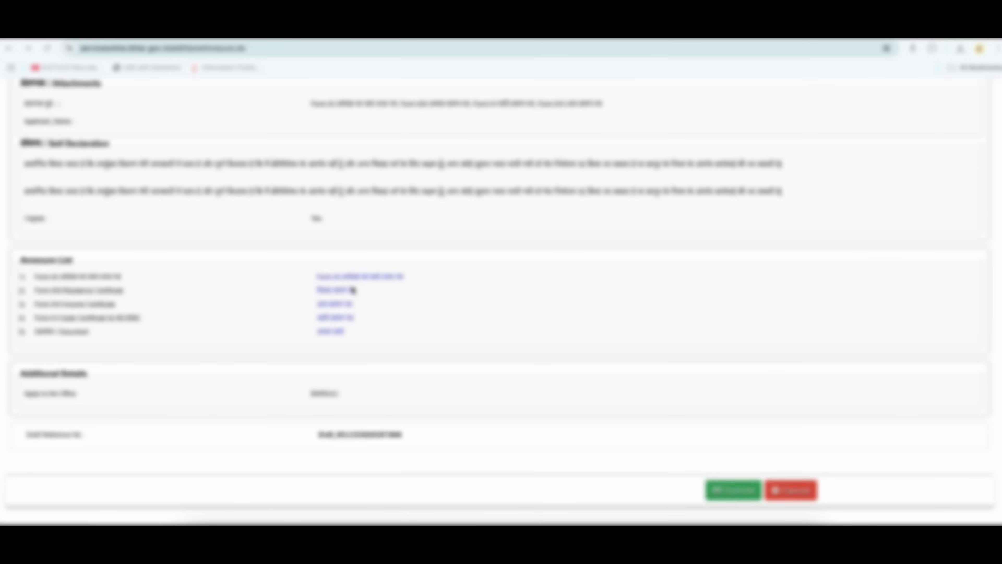